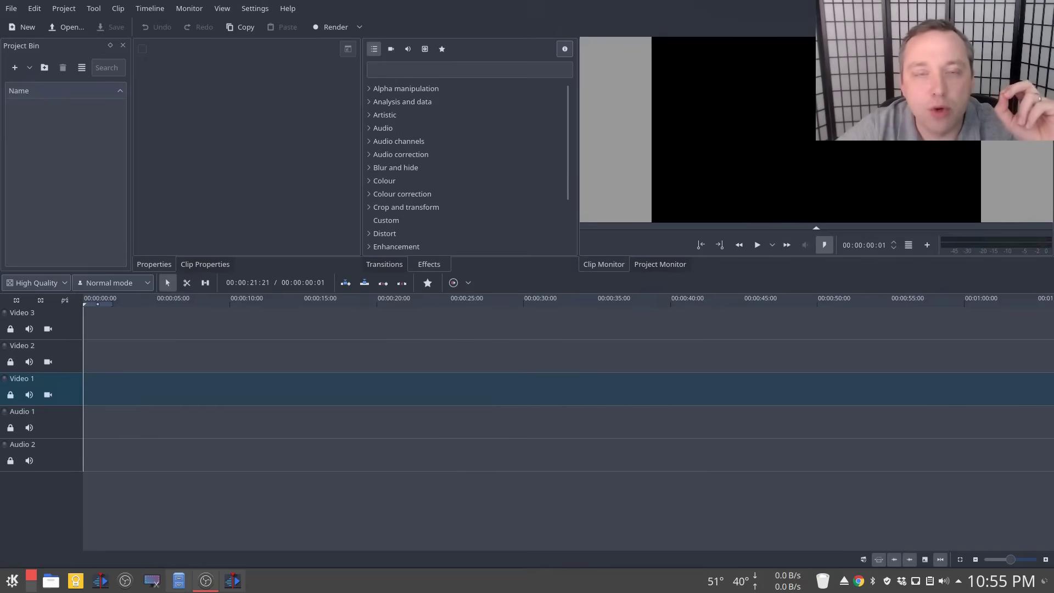
left_click(15, 67)
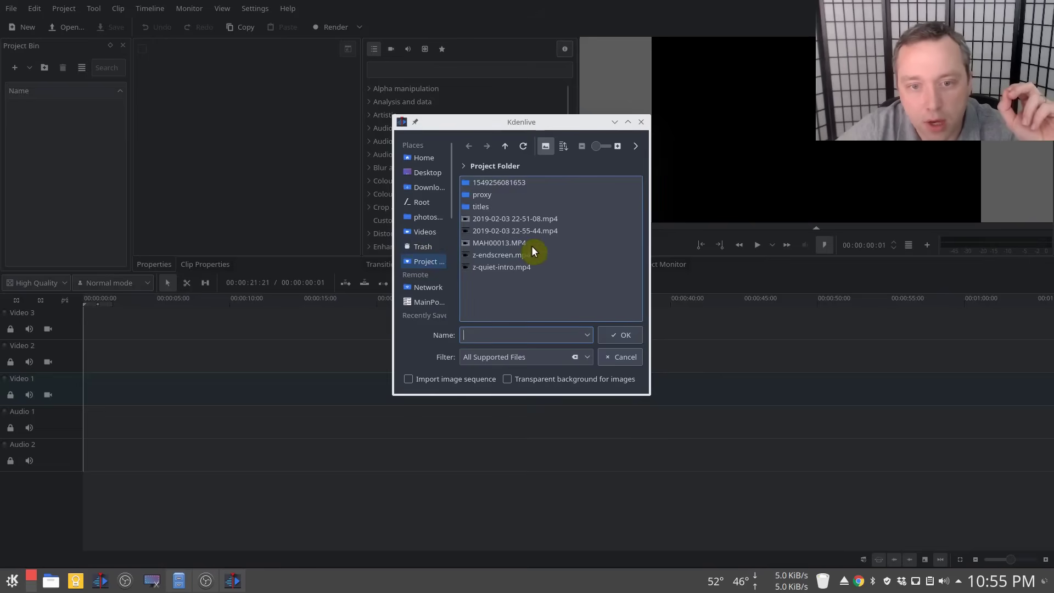
left_click(505, 220)
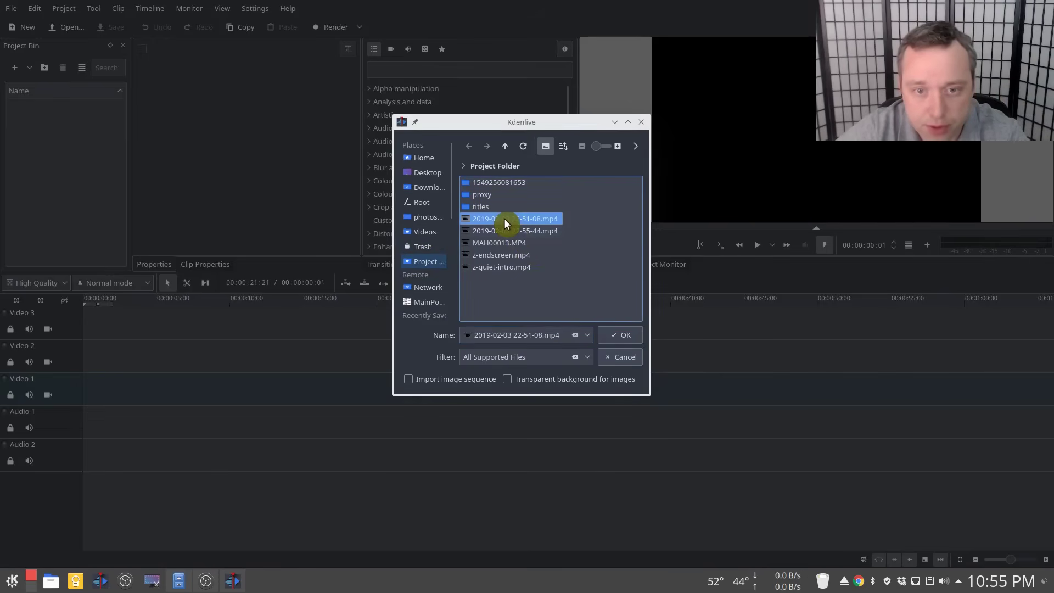
left_click(502, 243, "ctrl")
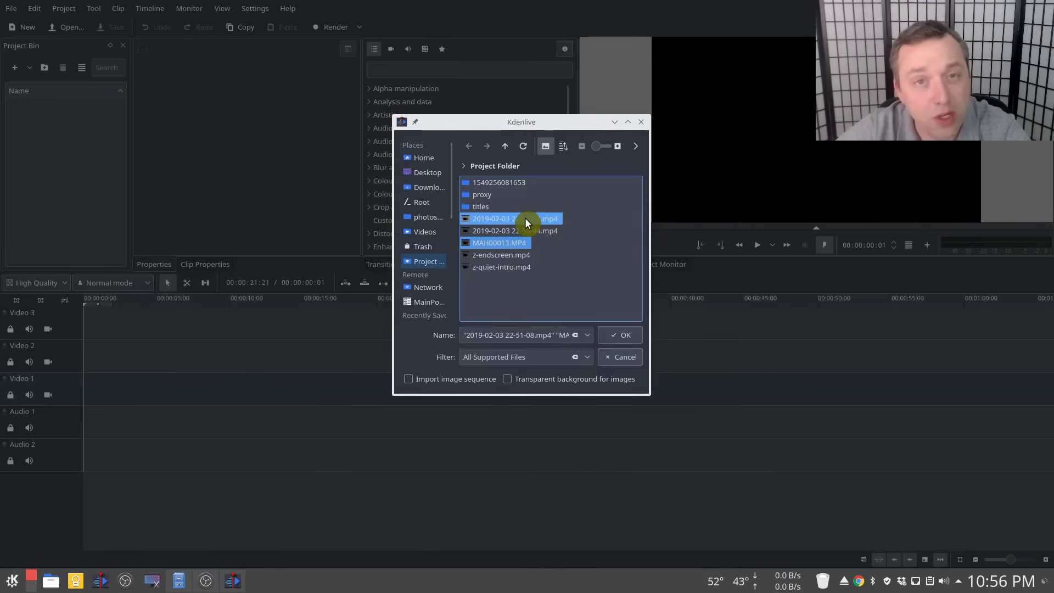
left_click(625, 335)
left_click_drag(55, 115, 137, 389)
Preview the camera clip from about 4 and 12.7 seconds, then drop the 2019-02-03 recording onto Audio 1.
left_click(146, 302)
key("space")
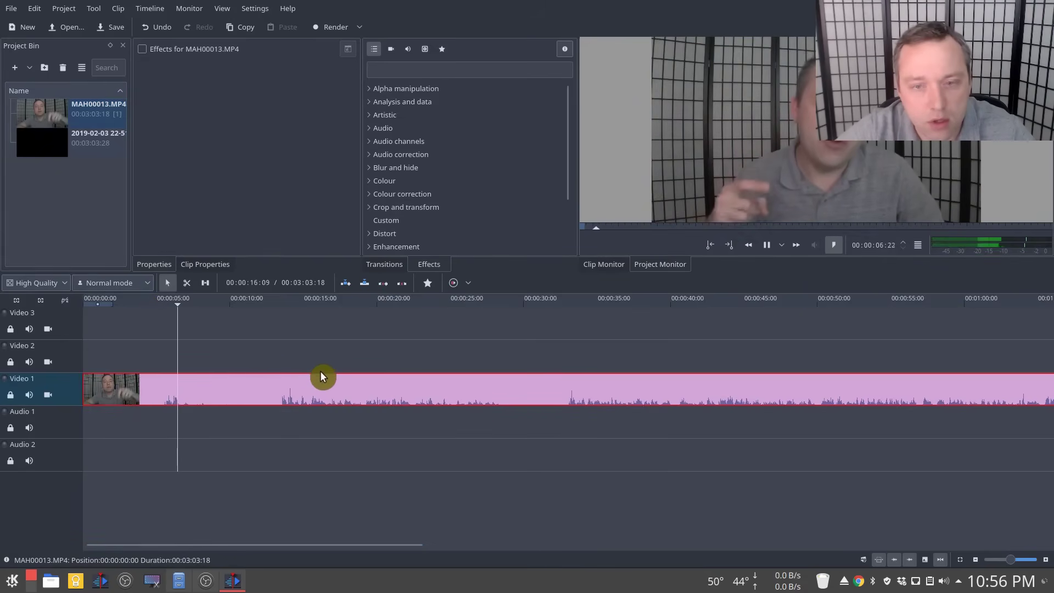
key("space")
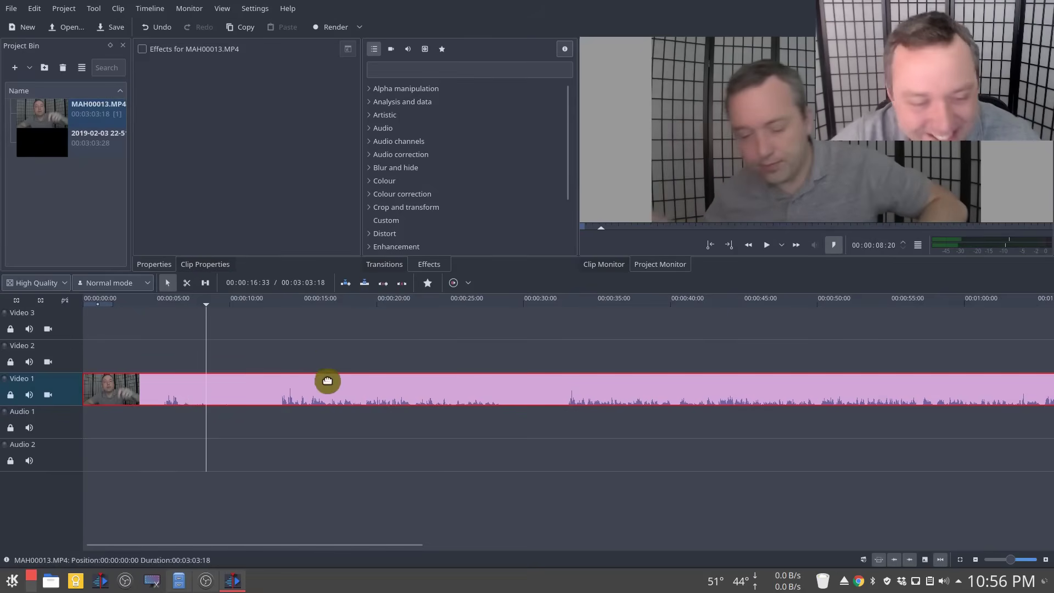
left_click(271, 305)
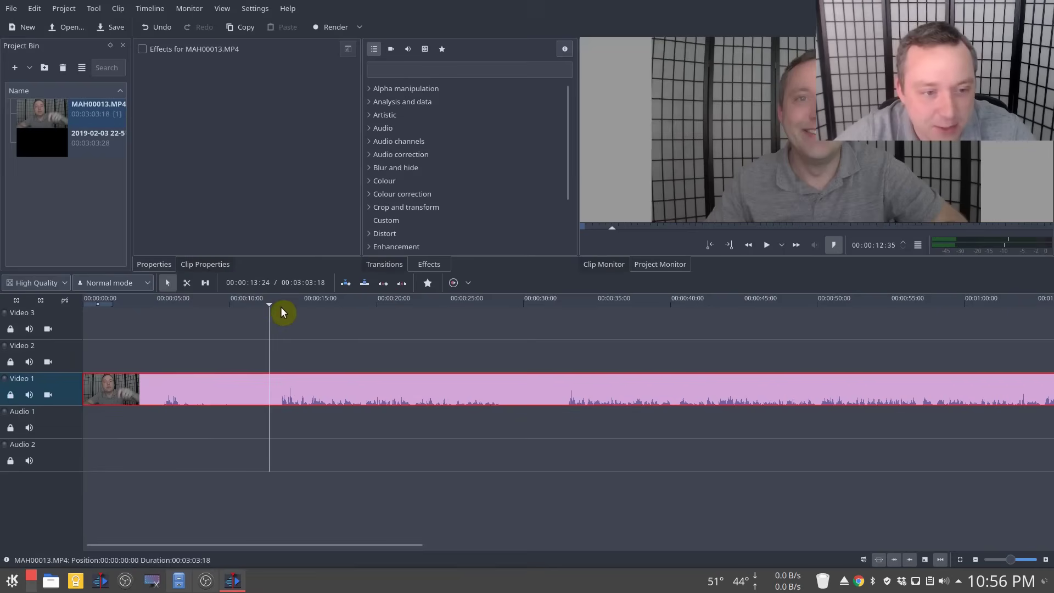
key("space")
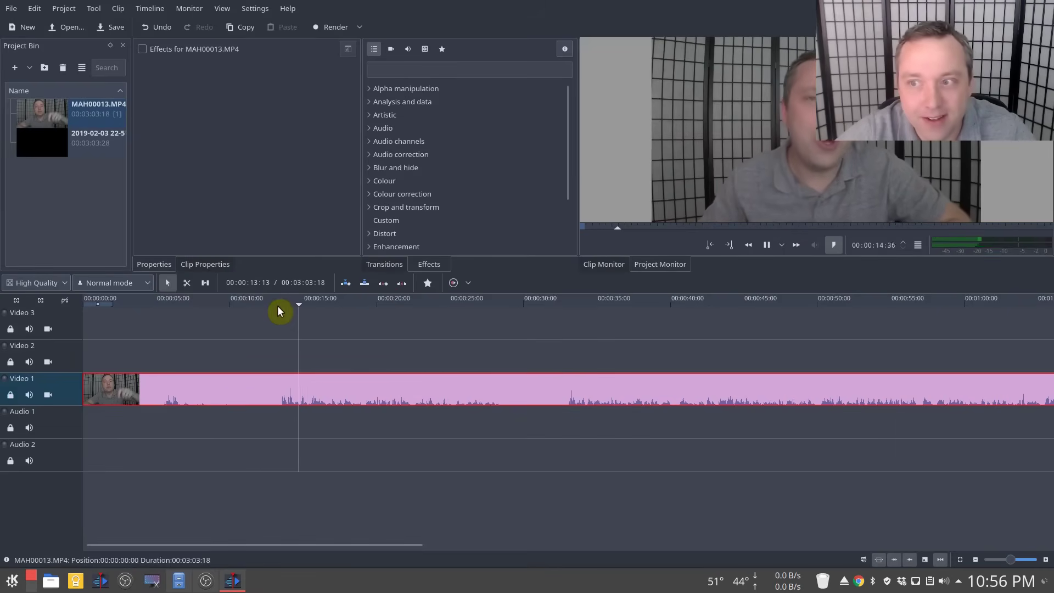
key("space")
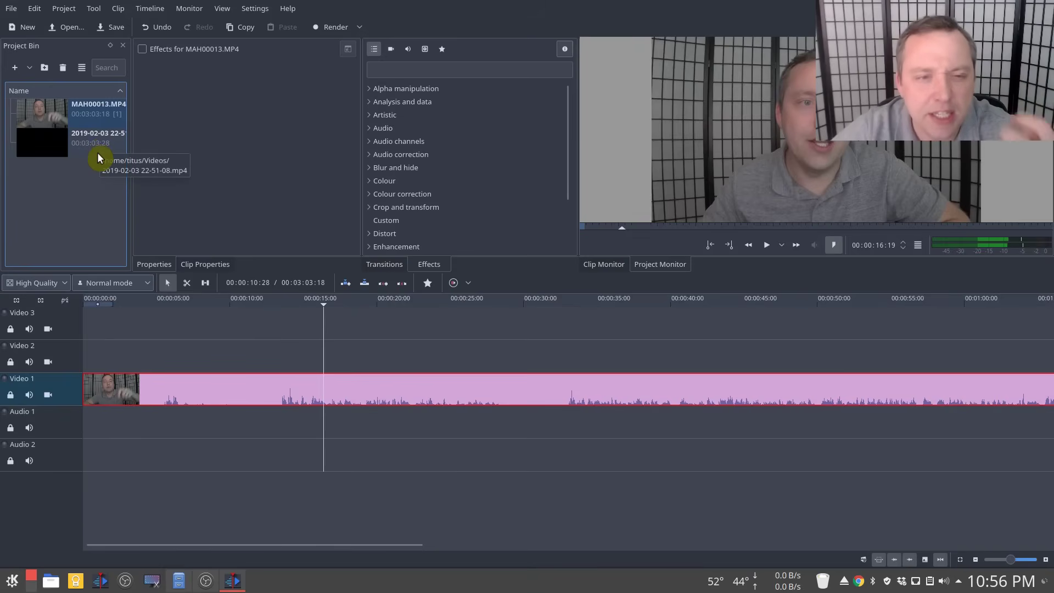
left_click_drag(70, 144, 242, 395)
Set the camera clip as audio reference and align the 2019-02-03 recording's audio to it.
right_click(244, 394)
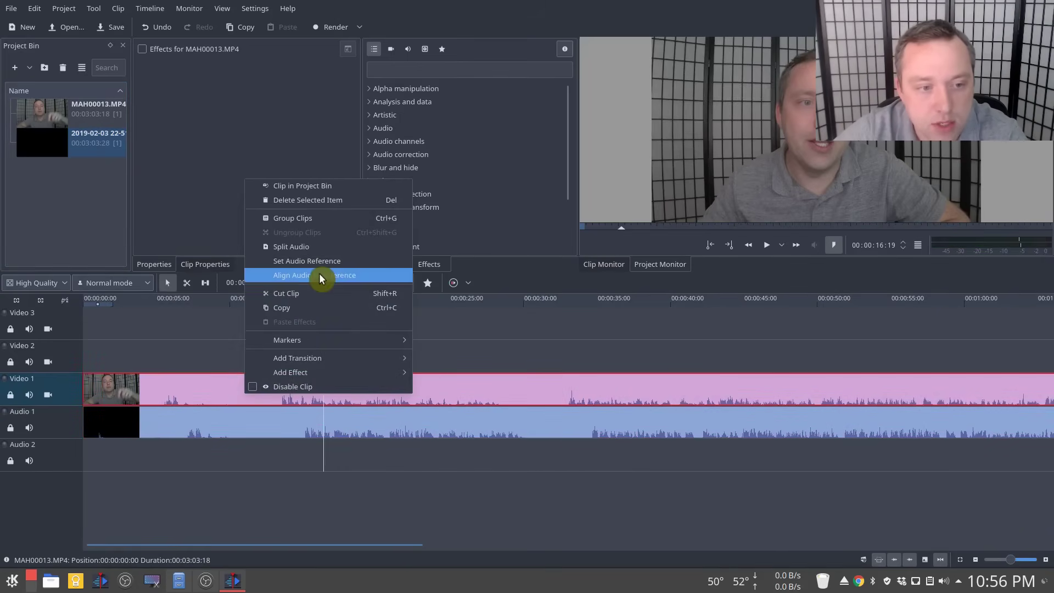
left_click(312, 259)
right_click(275, 426)
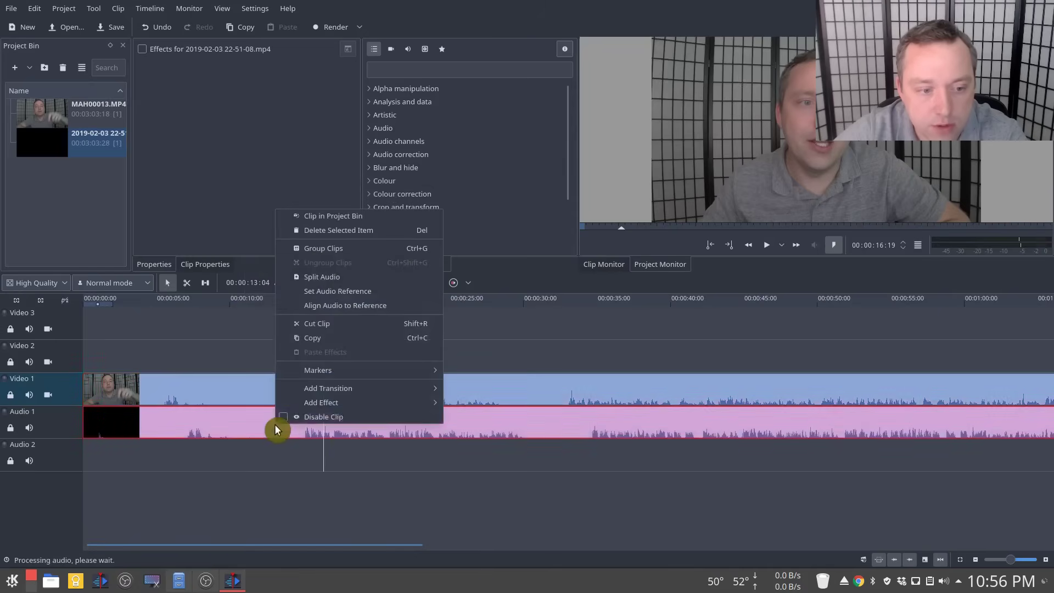
left_click(359, 305)
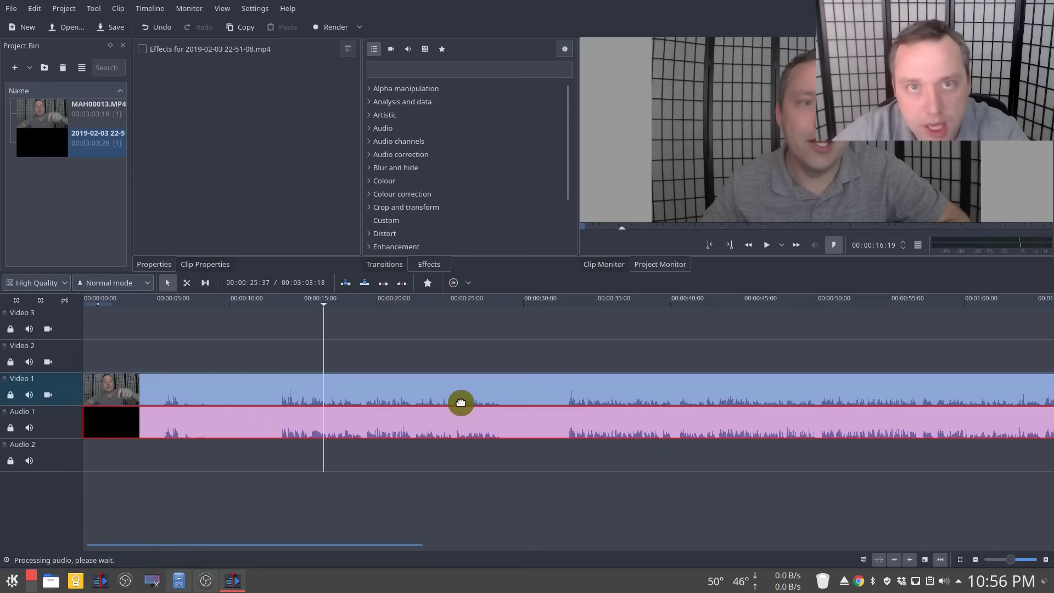
Split off the camera clip's own audio, ungroup it and delete it.
right_click(400, 395)
left_click(476, 248)
right_click(428, 446)
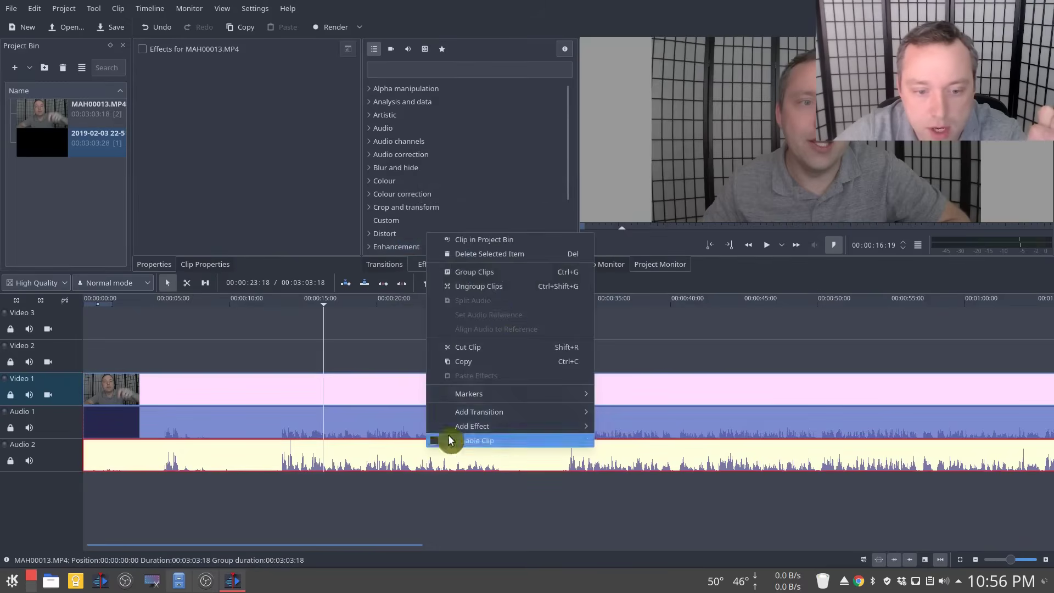
left_click(482, 285)
key("Delete")
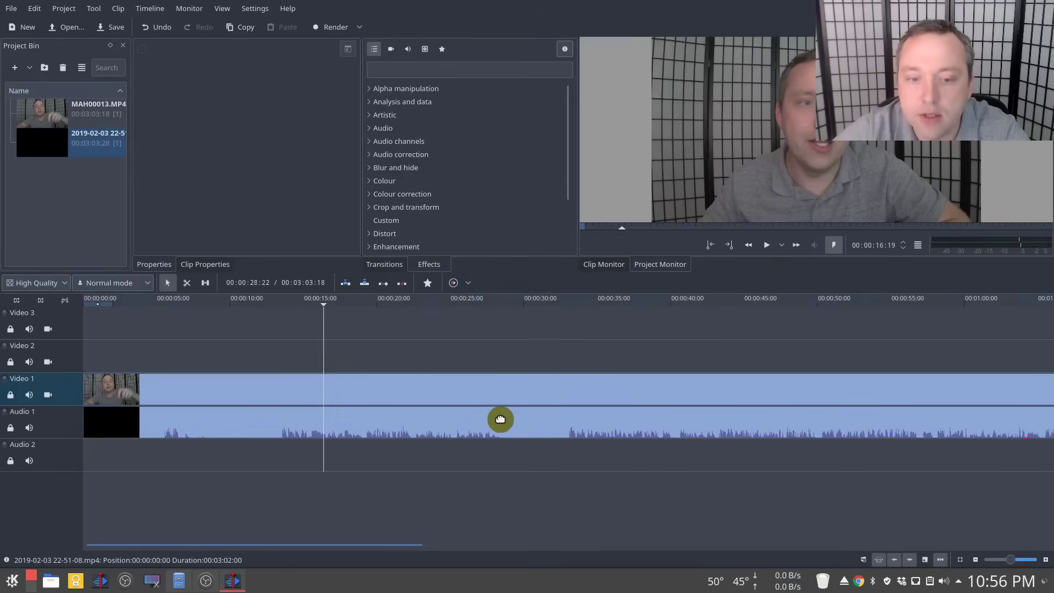
Group the camera clip with the synced 2019-02-03 recording.
left_click(500, 409)
right_click(506, 394)
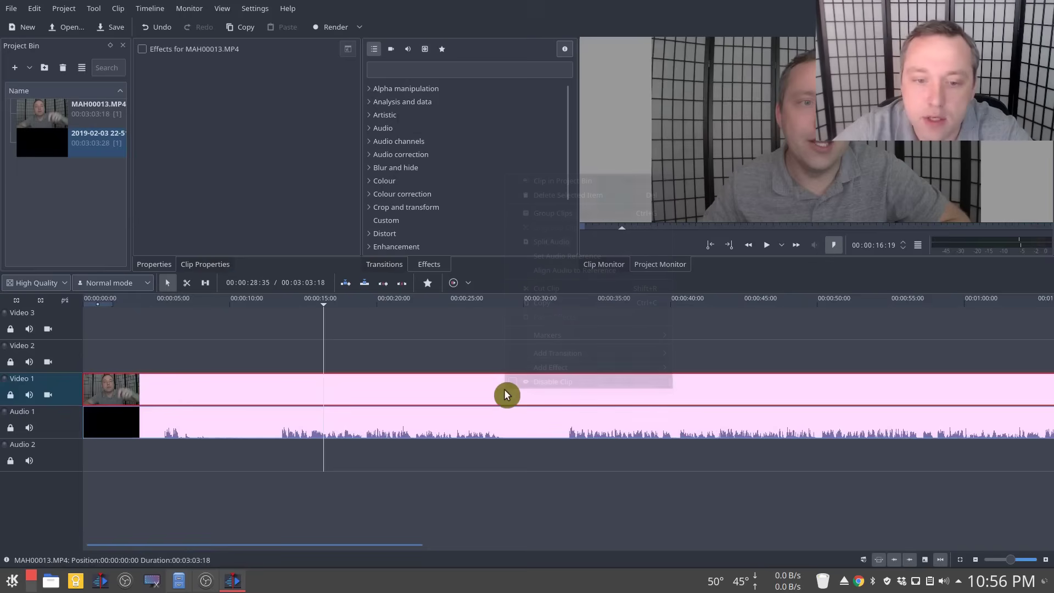
left_click(552, 215)
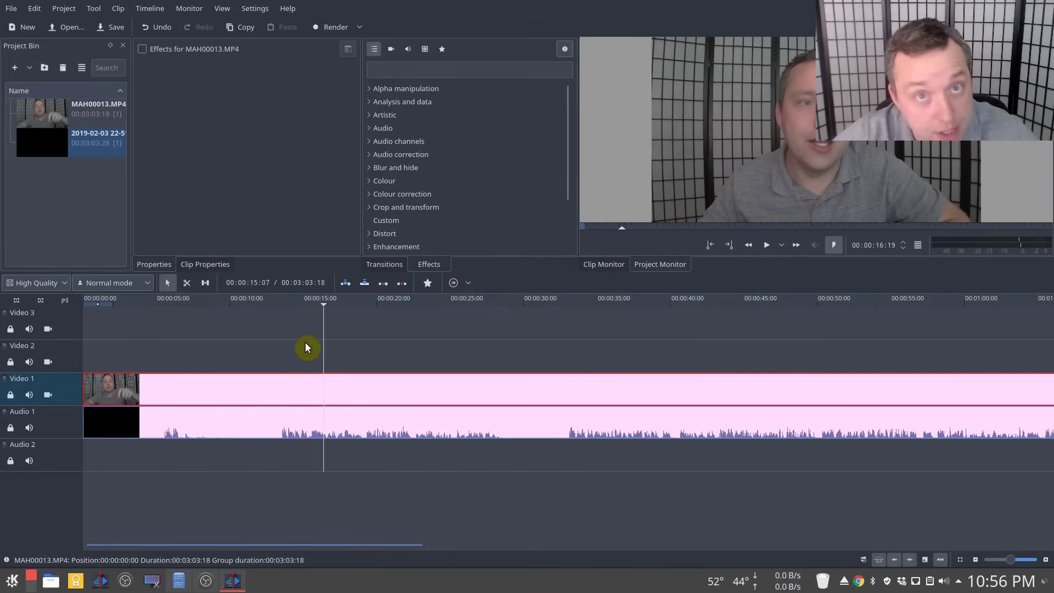
Play back the synced edit and reposition the grouped clips on the timeline.
key("space")
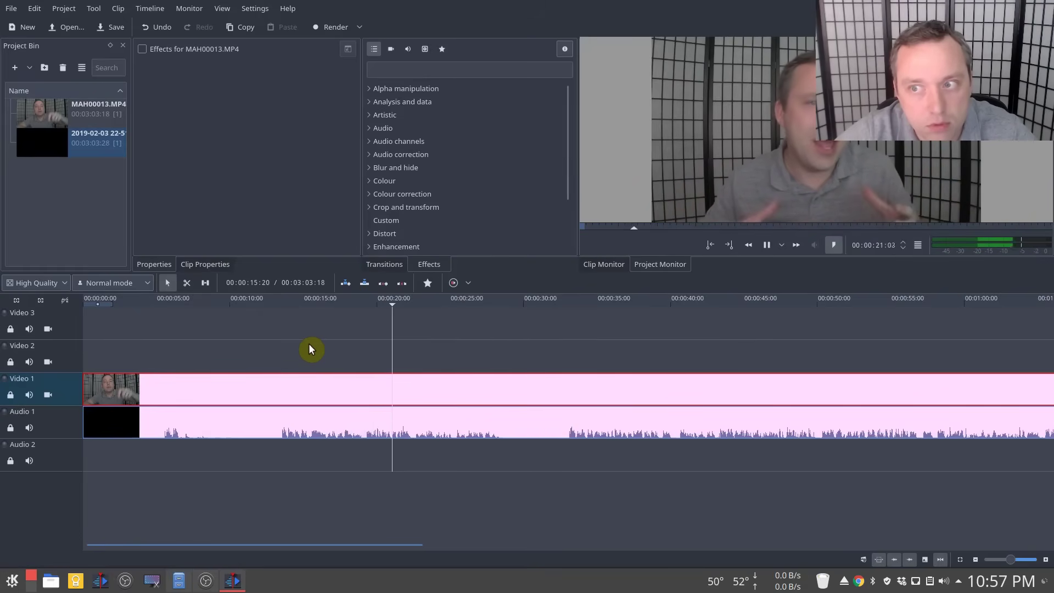
key("space")
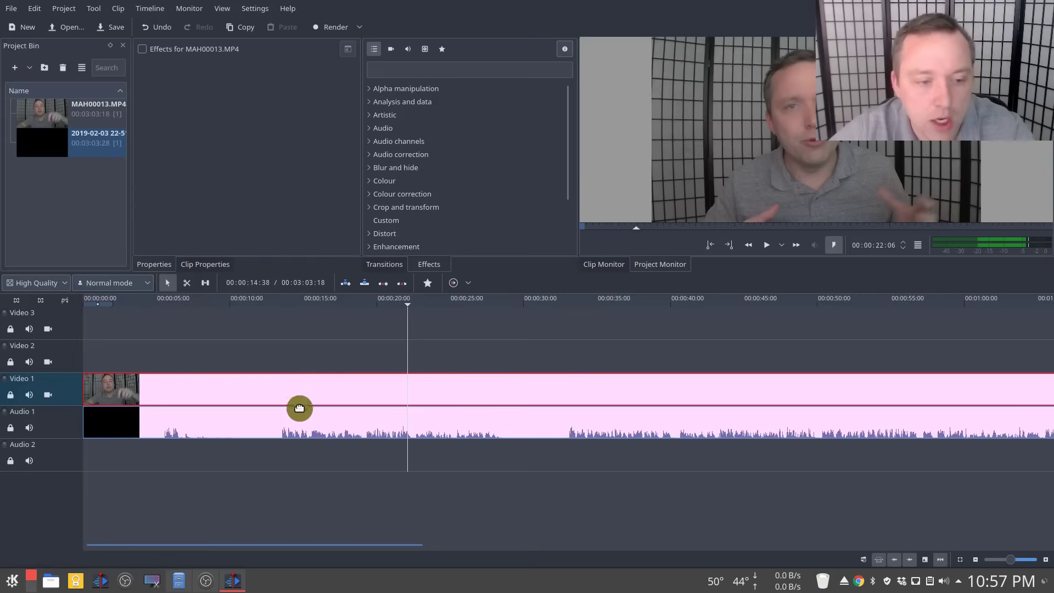
key("x")
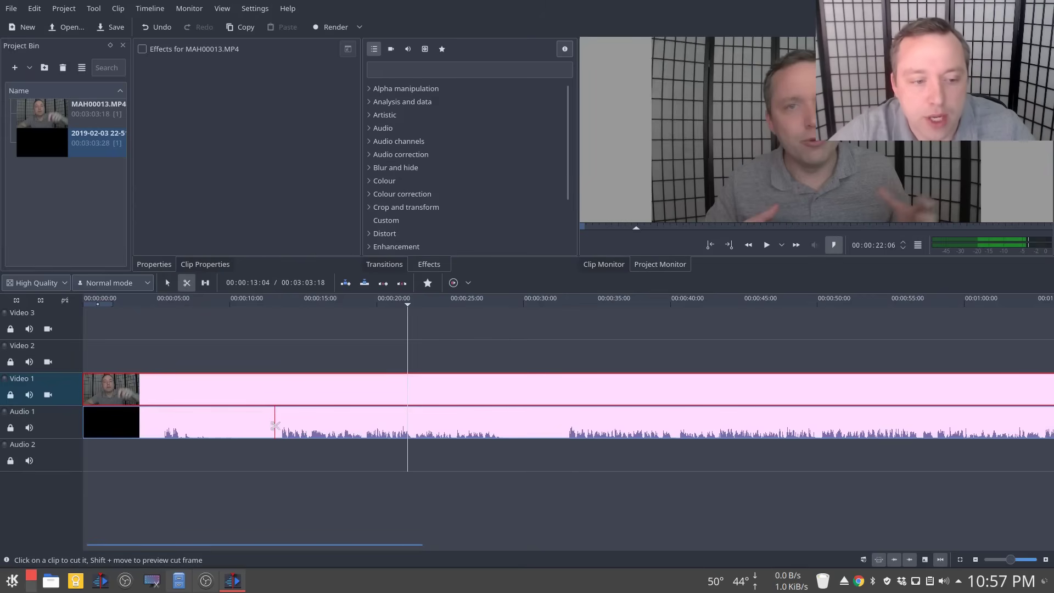
key("s")
left_click_drag(345, 384, 696, 445)
Cut the clip group at 2:47:31 with the Razor and delete the tail piece.
key("x")
left_click(699, 422)
key("s")
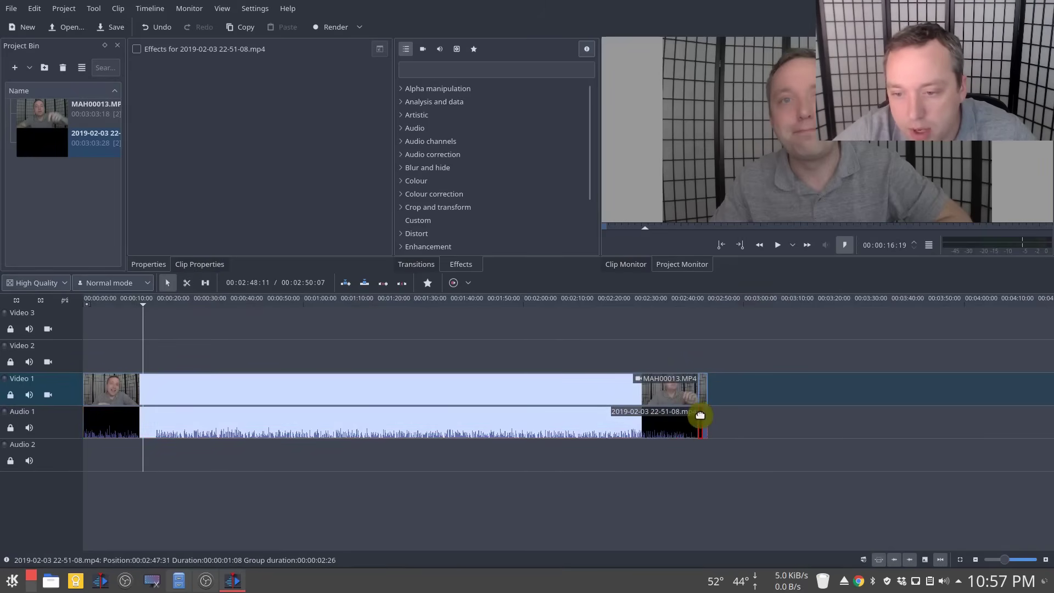
left_click(702, 396)
key("Delete")
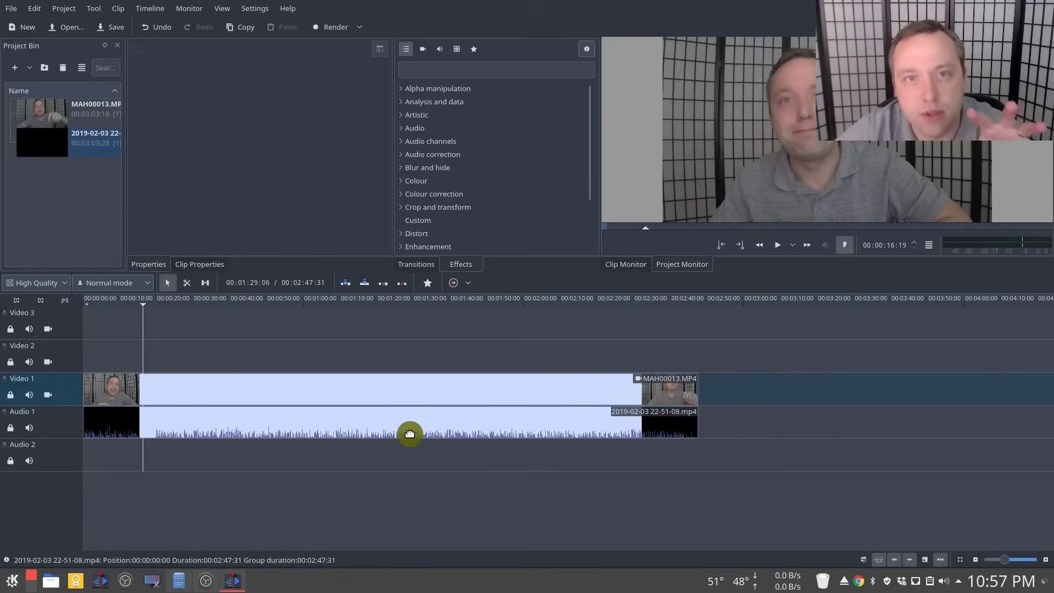
Render the project to untitled.mp4 using the MP4 H264/AAC preset with More options shown.
left_click(334, 27)
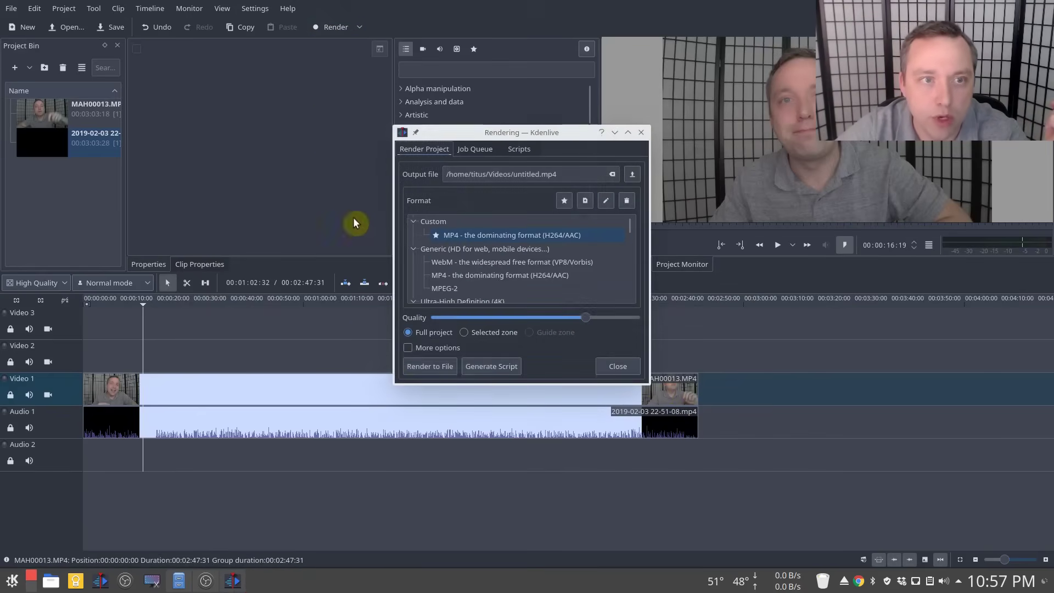
left_click(407, 349)
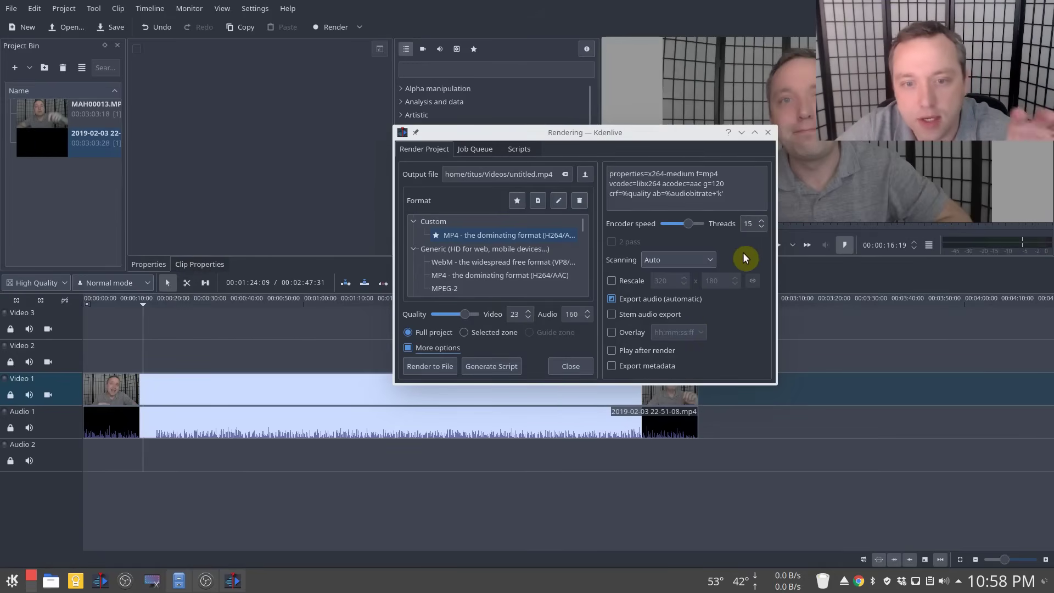
left_click(436, 367)
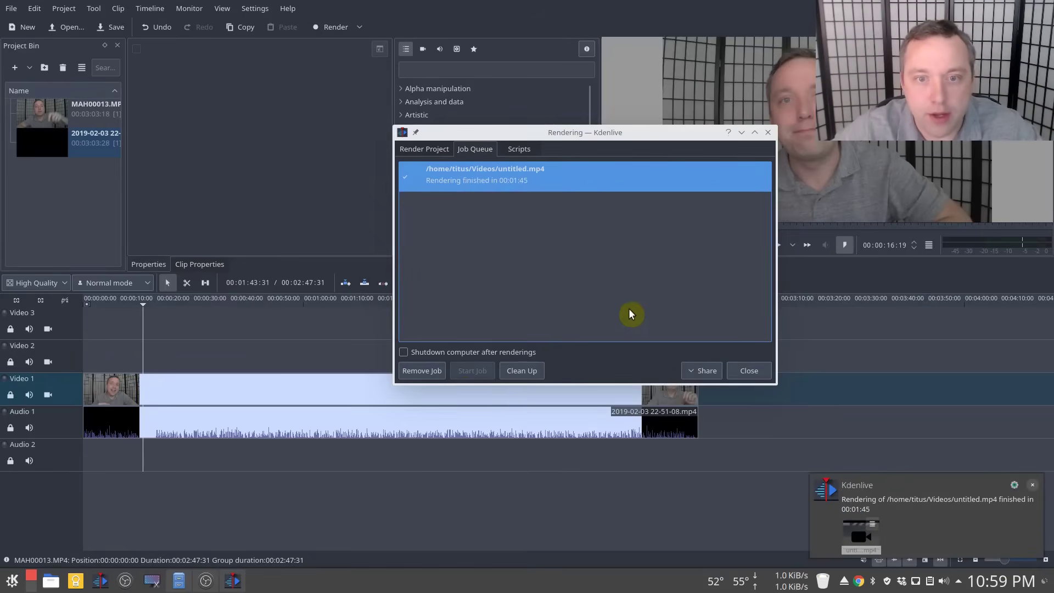
Close the render window and remove 2019-02-03 and MAH00013.MP4 from the project and timeline.
left_click(520, 373)
left_click(766, 375)
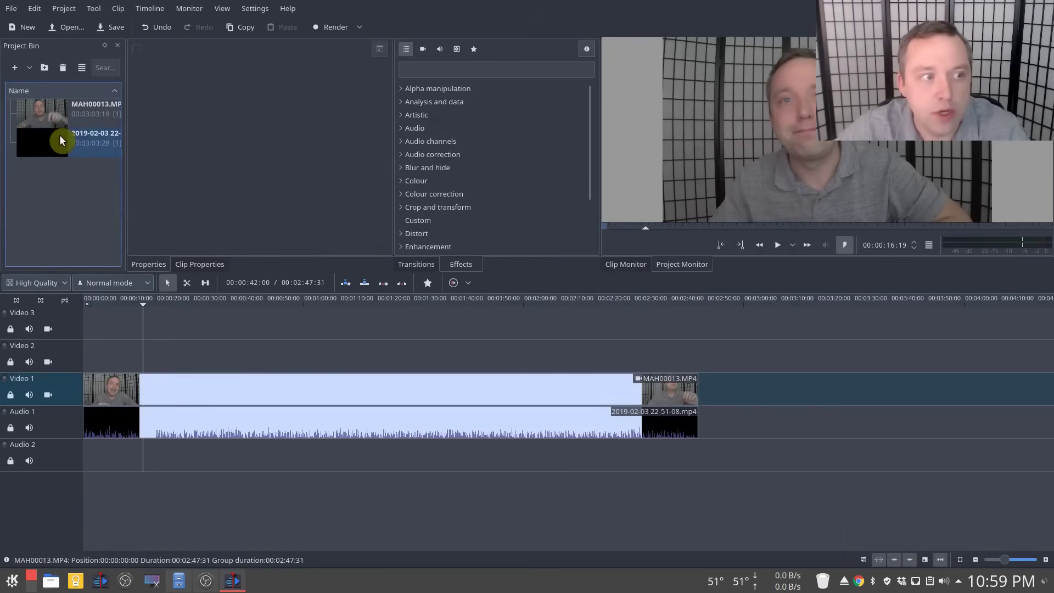
left_click(59, 139)
key("Delete")
key("Return")
key("Delete")
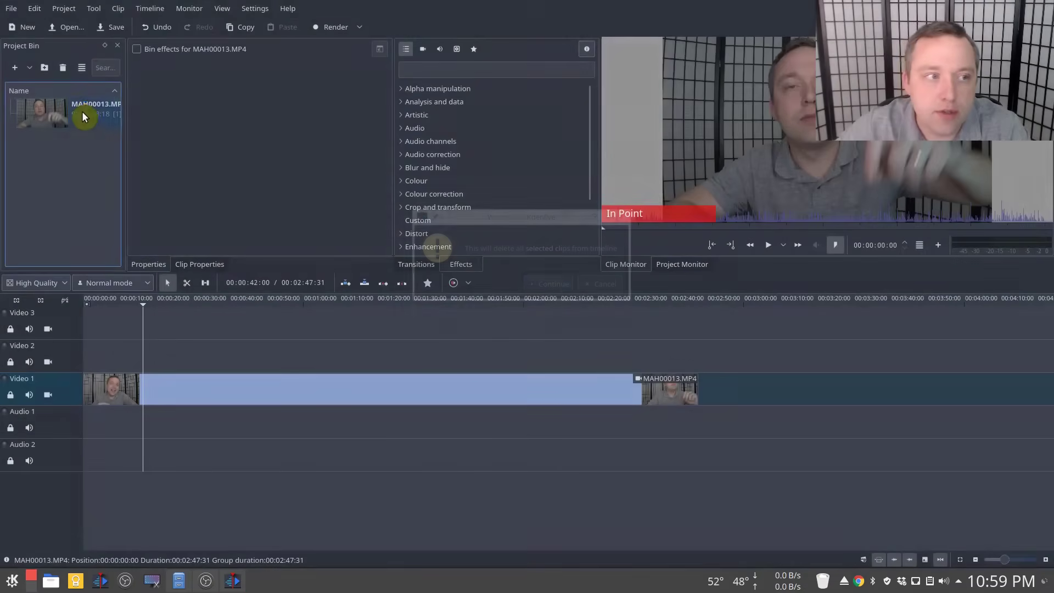
key("Return")
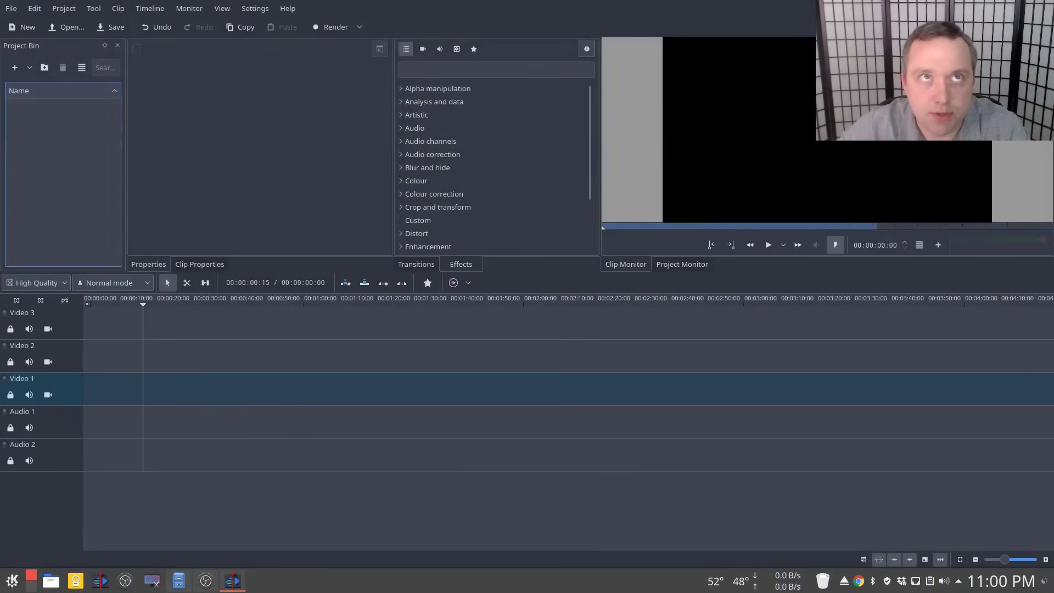
Add untitled.mp4, z-quiet-intro and z-endscreen to the bin, placing untitled.mp4 at the start of Video 1.
left_click_drag(144, 187, 94, 155)
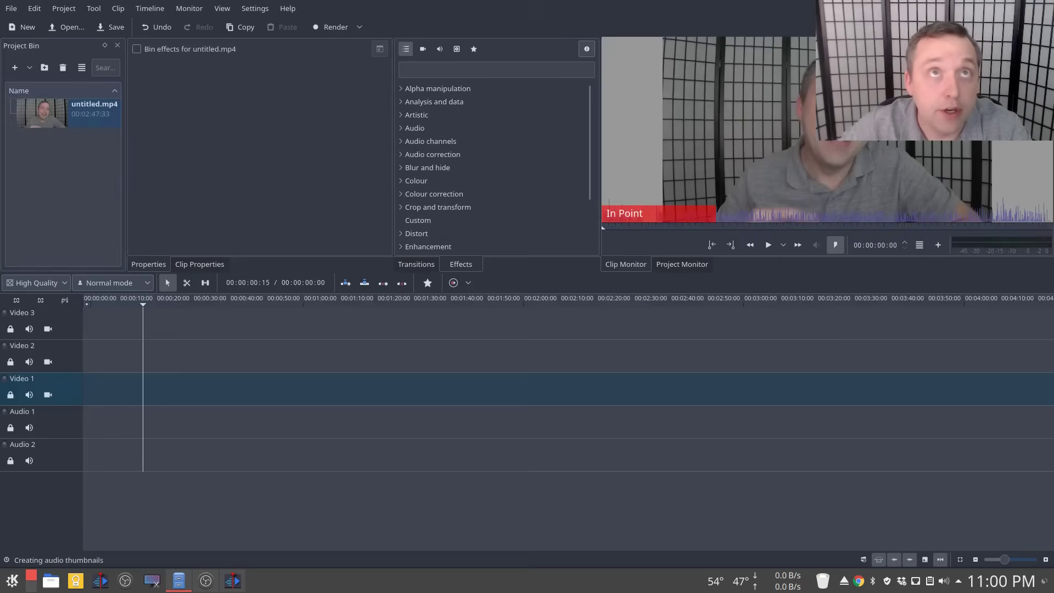
left_click_drag(95, 155, 141, 400)
left_click_drag(284, 383, 183, 376)
Preview from about 12 seconds, then razor-cut untitled.mp4 twice to isolate a section.
left_click(127, 299)
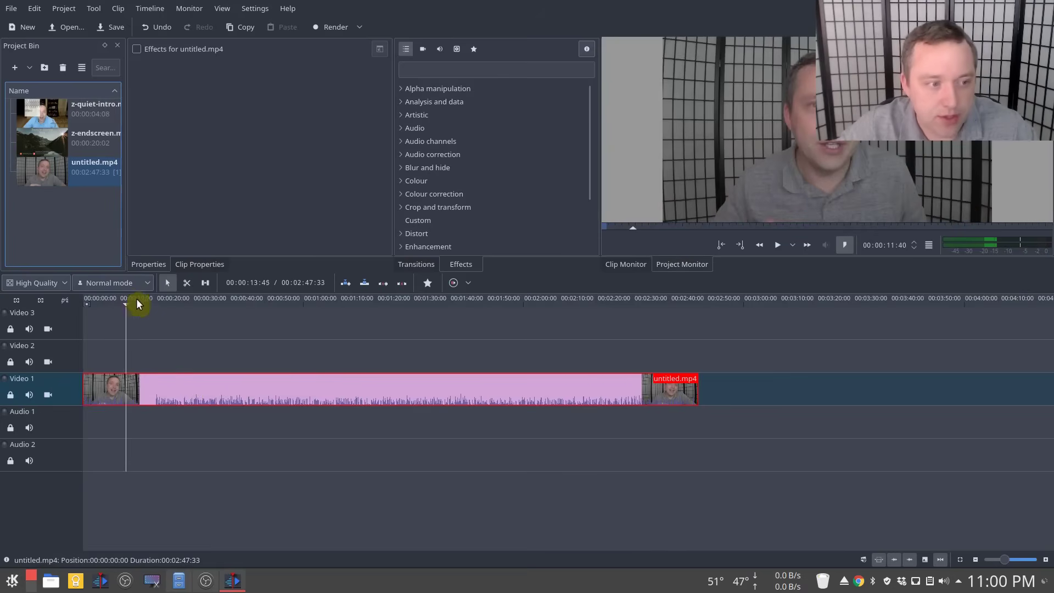
key("space")
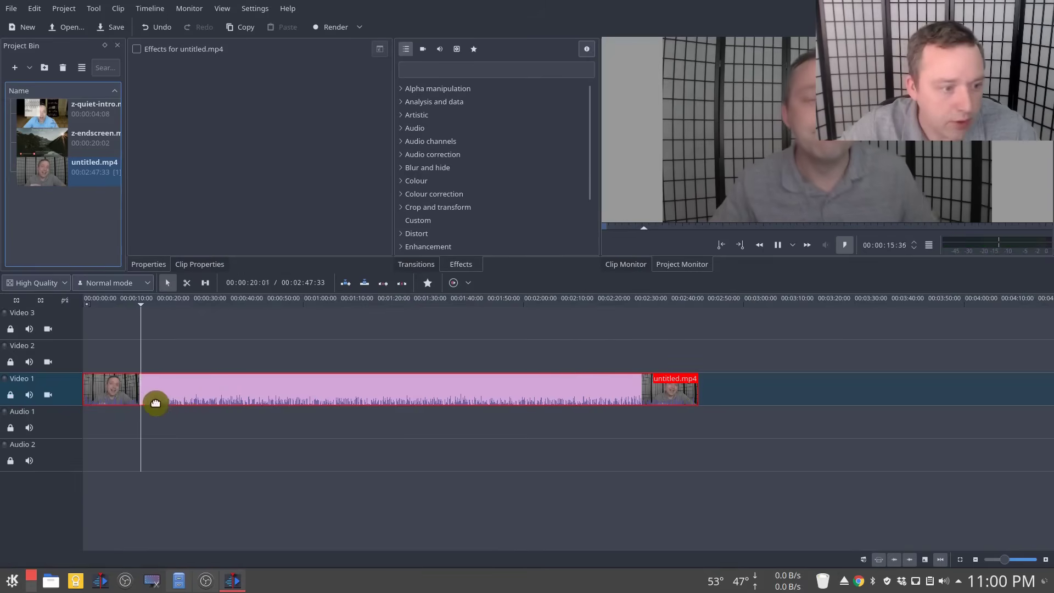
key("space")
key("x")
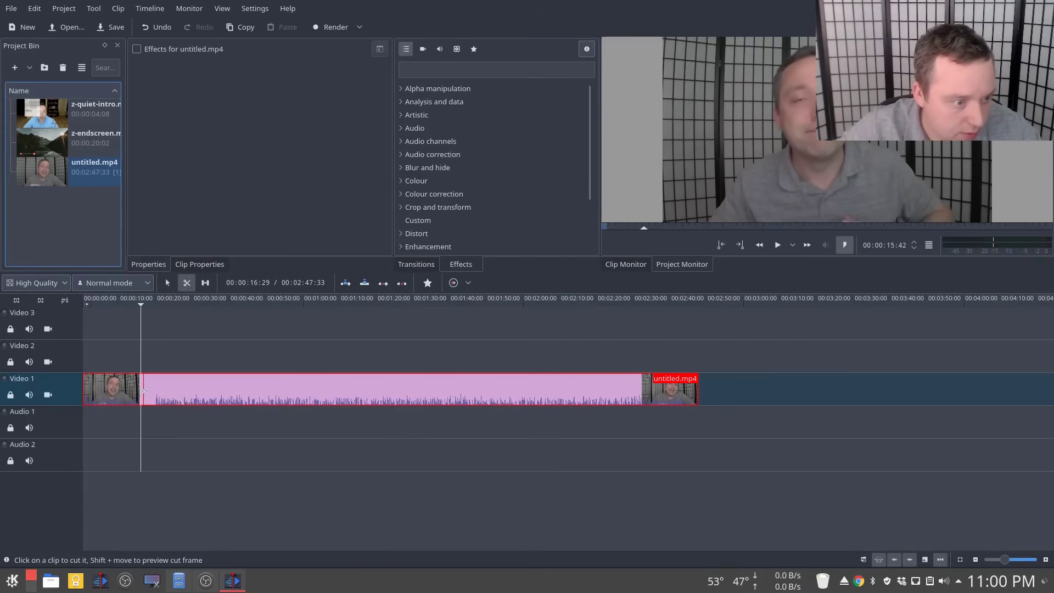
scroll(142, 405, "up", 1)
scroll(150, 406, "up", 1)
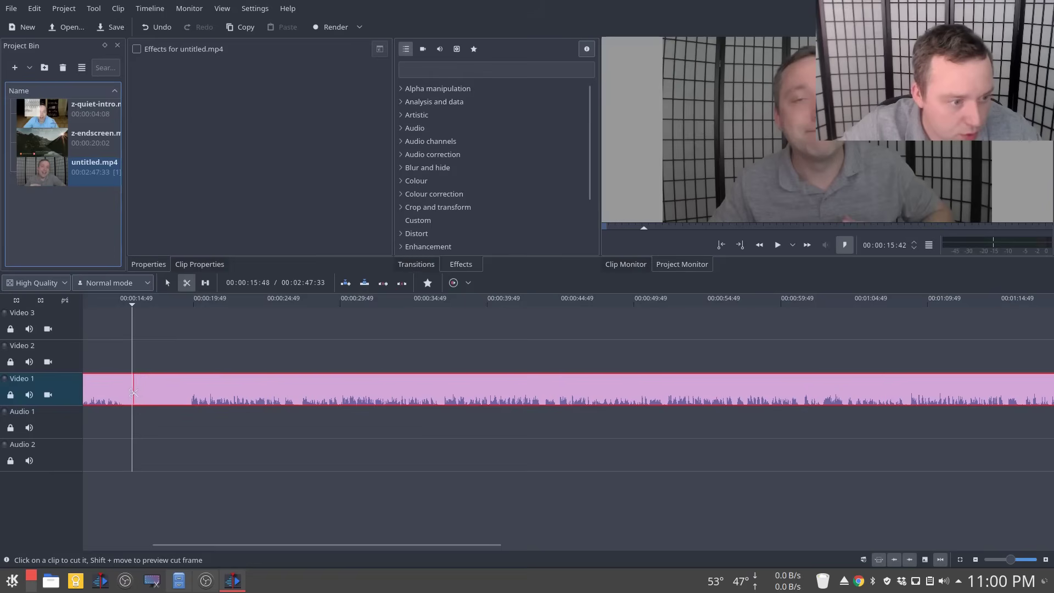
left_click(132, 392)
left_click(180, 391)
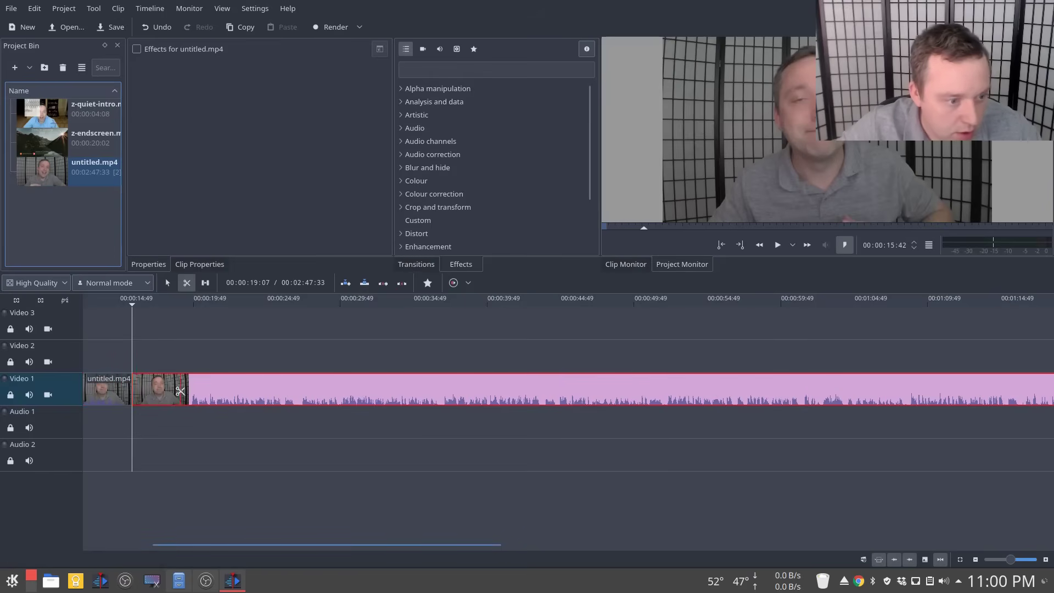
Delete the middle piece and drag the last piece right to leave a gap.
key("s")
left_click(156, 393)
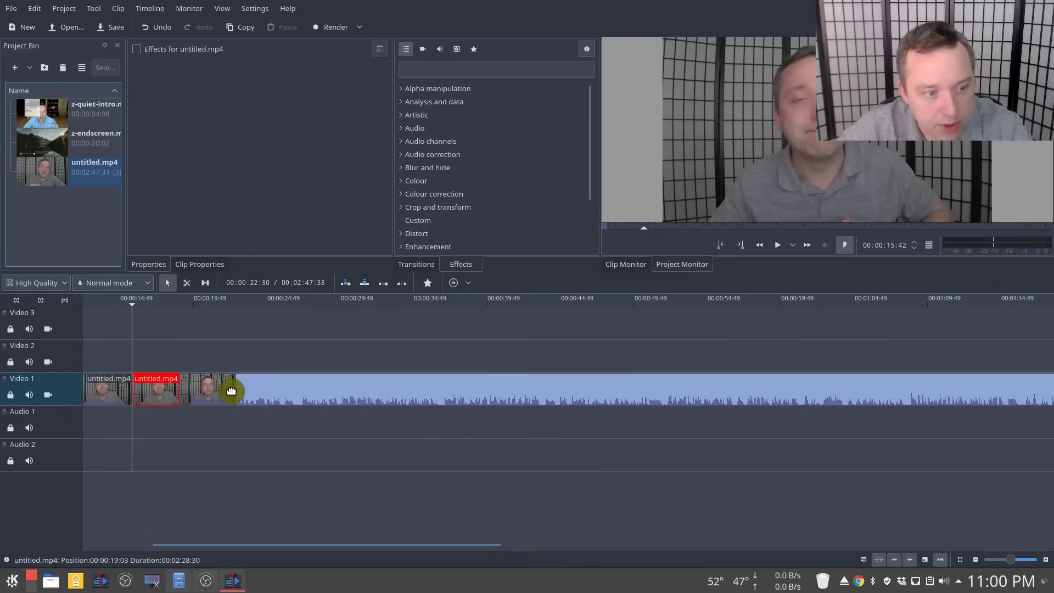
key("Delete")
left_click_drag(231, 390, 369, 390)
Place z-quiet-intro.mp4 after the first piece and add Fade from Black and Fade to Black from favourites.
left_click_drag(55, 112, 148, 379)
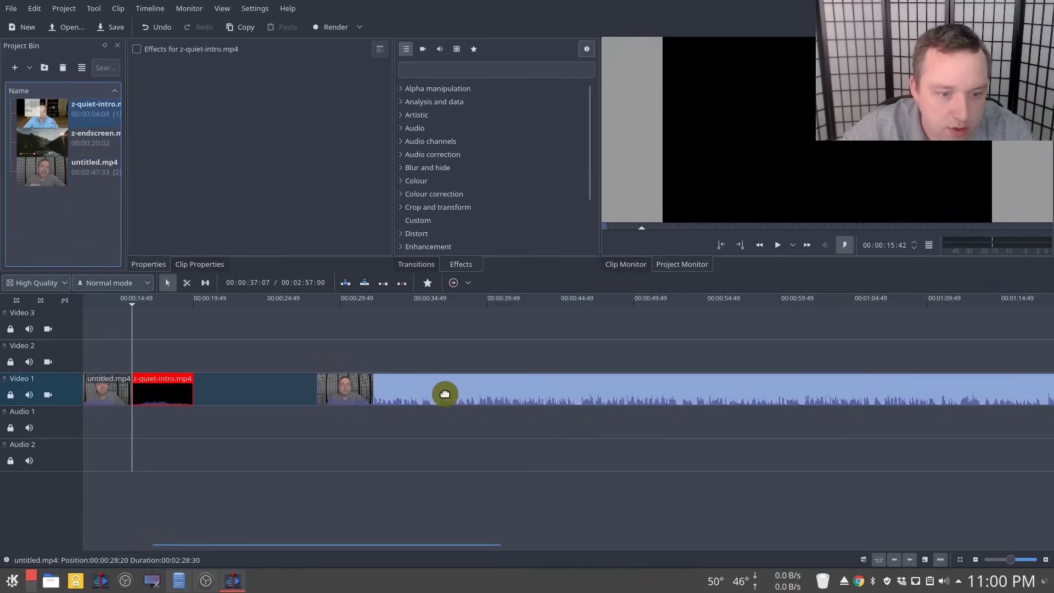
left_click_drag(443, 393, 224, 383)
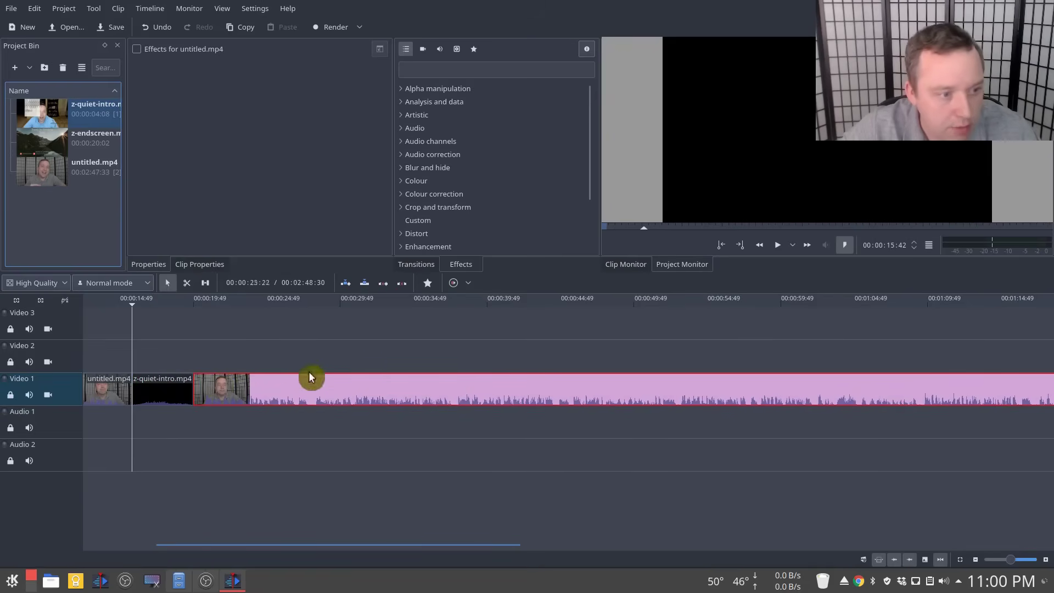
left_click(428, 283)
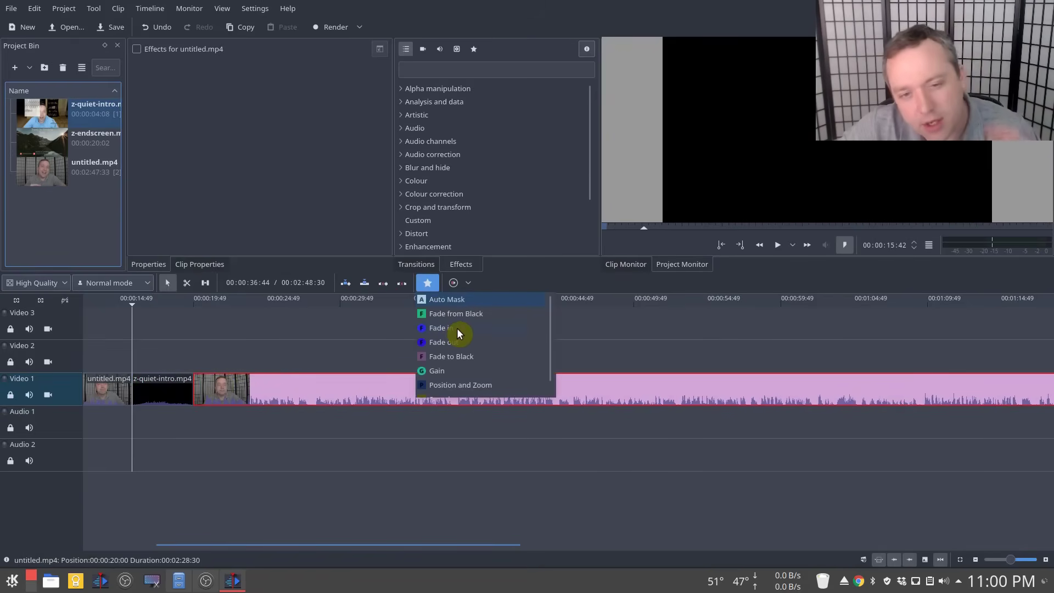
left_click_drag(455, 315, 231, 390)
left_click_drag(467, 357, 118, 391)
Shorten the Fade from Black, and shorten the Fade to Black to 00:00:00:37.
left_click(219, 384)
left_click_drag(214, 381, 237, 374)
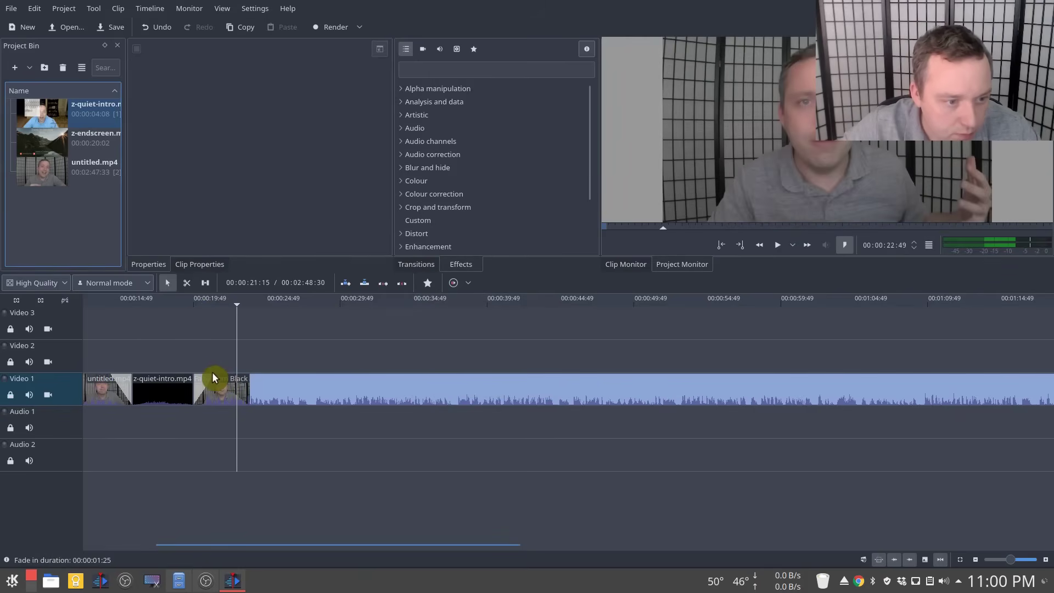
left_click(214, 380)
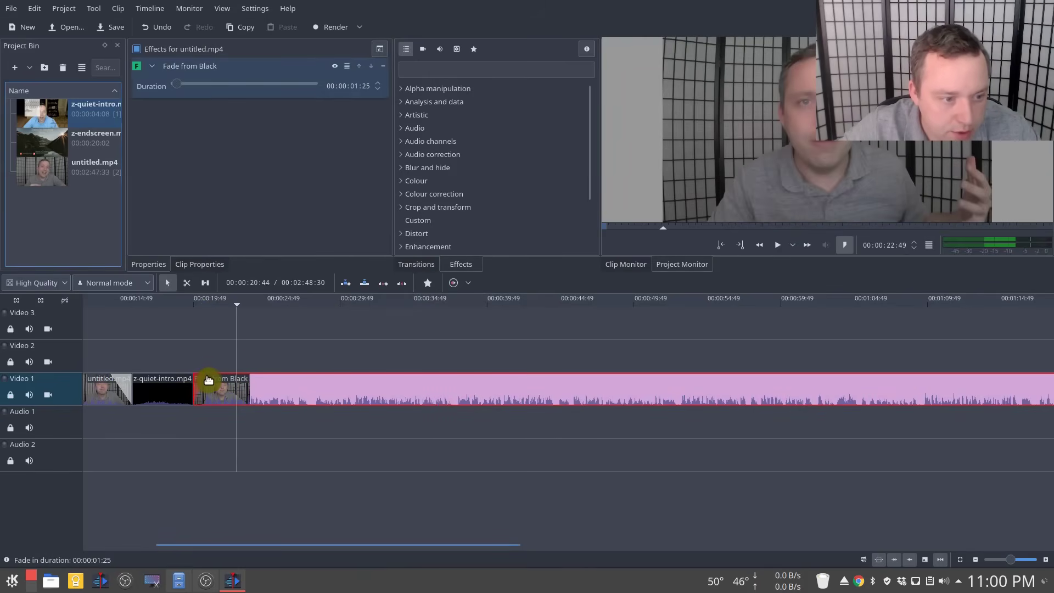
left_click_drag(209, 378, 204, 380)
left_click(116, 379)
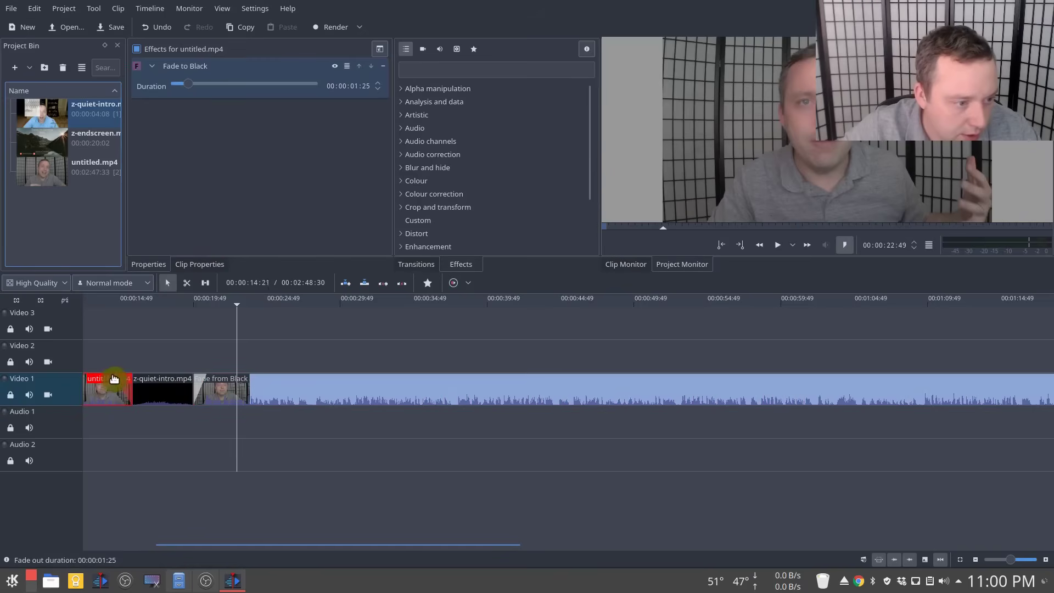
left_click_drag(123, 380, 169, 400)
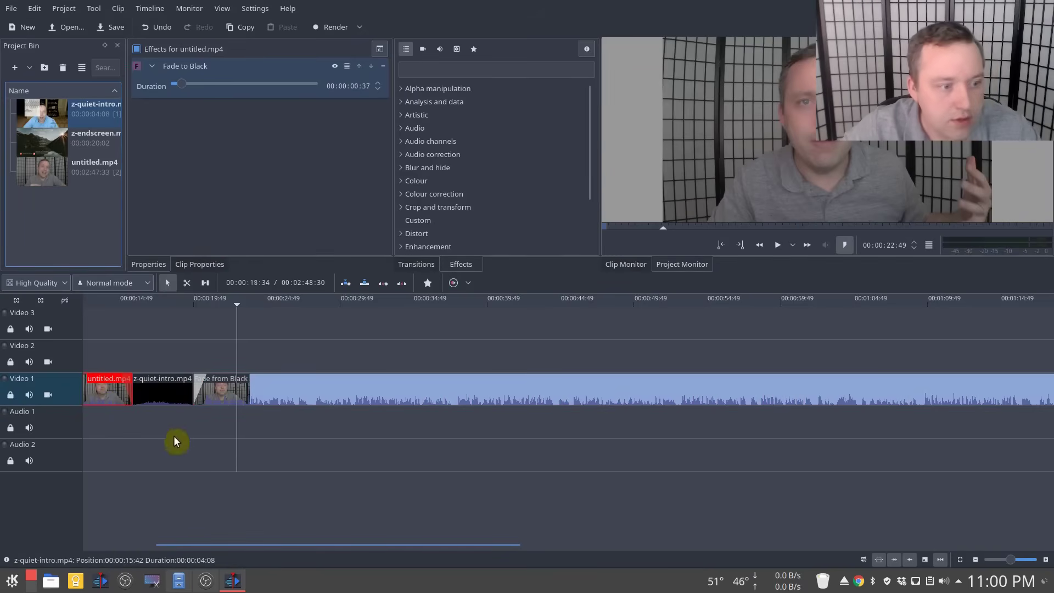
Preview the fades from around 14 to 16 seconds.
left_click(130, 301)
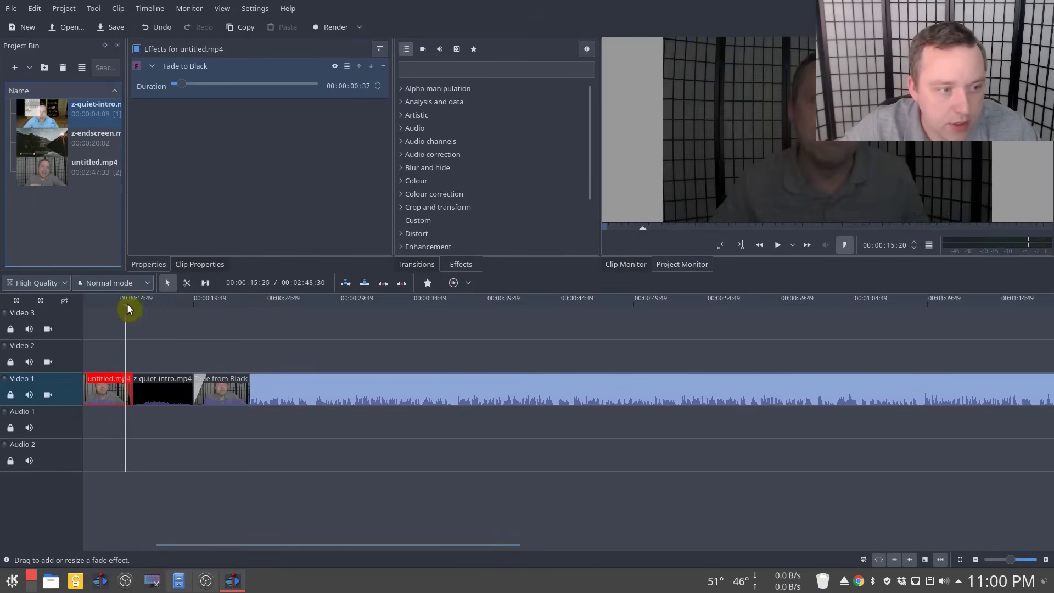
key("space")
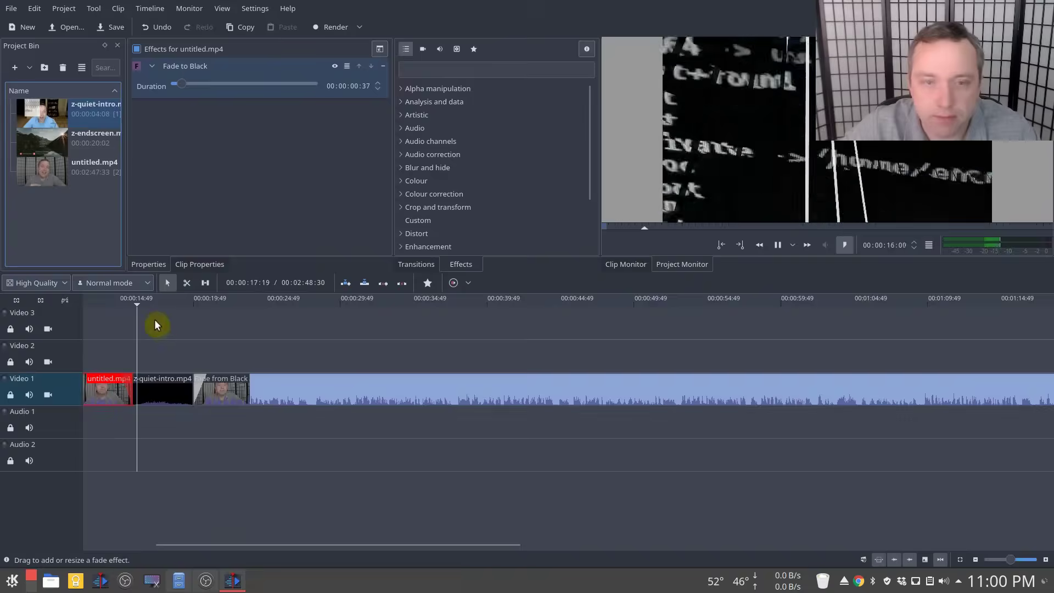
left_click(103, 298)
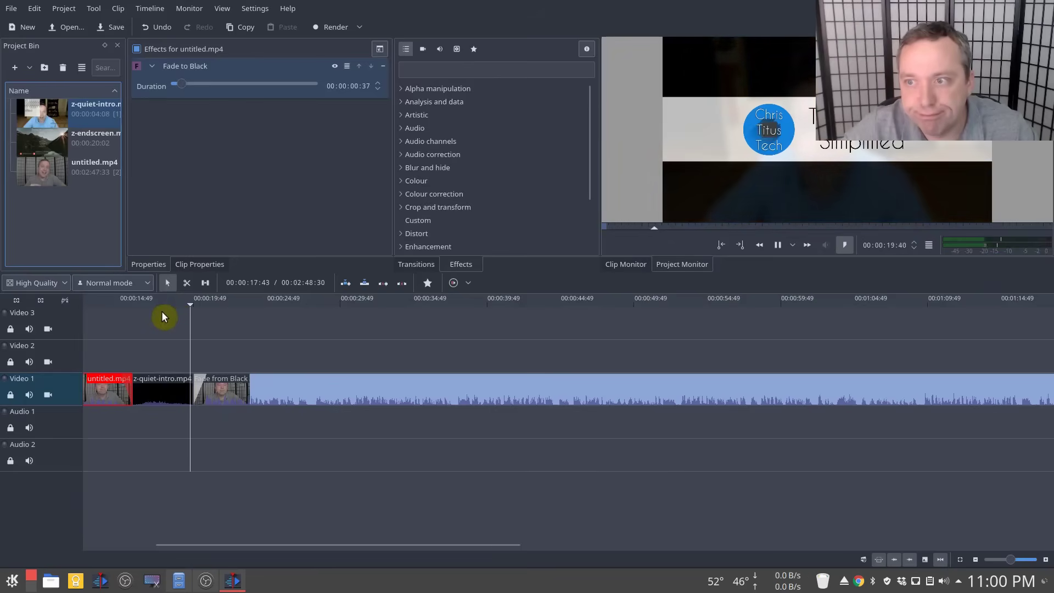
key("space")
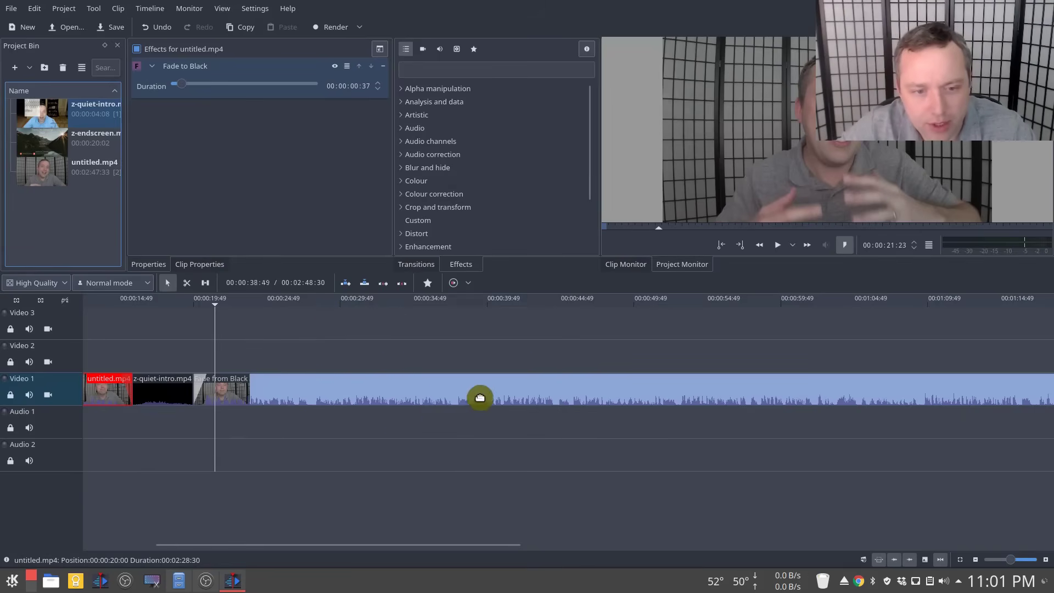
scroll(586, 407, "right", 10)
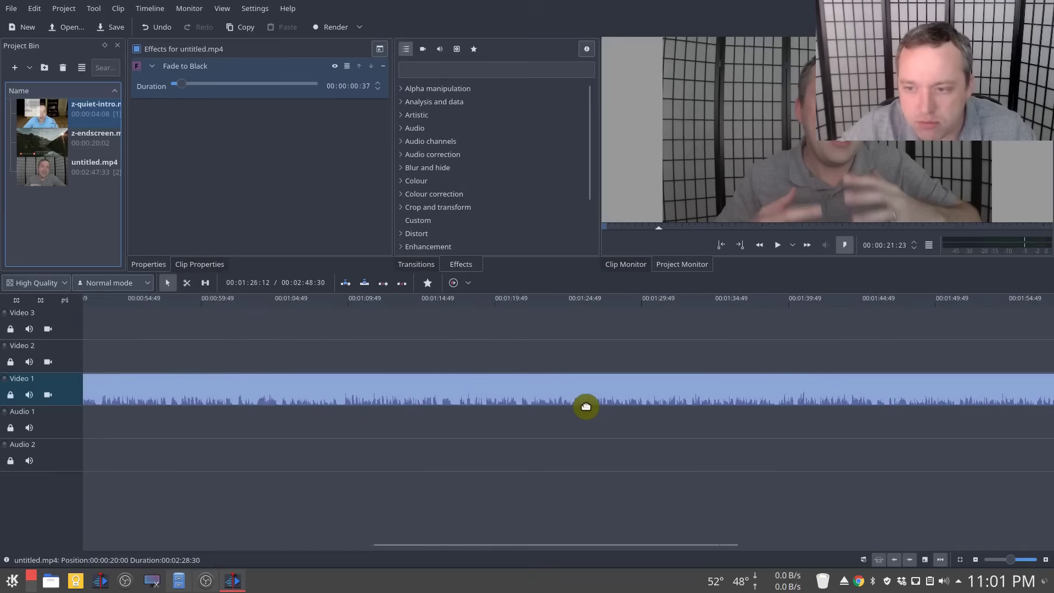
scroll(489, 412, "left", 13)
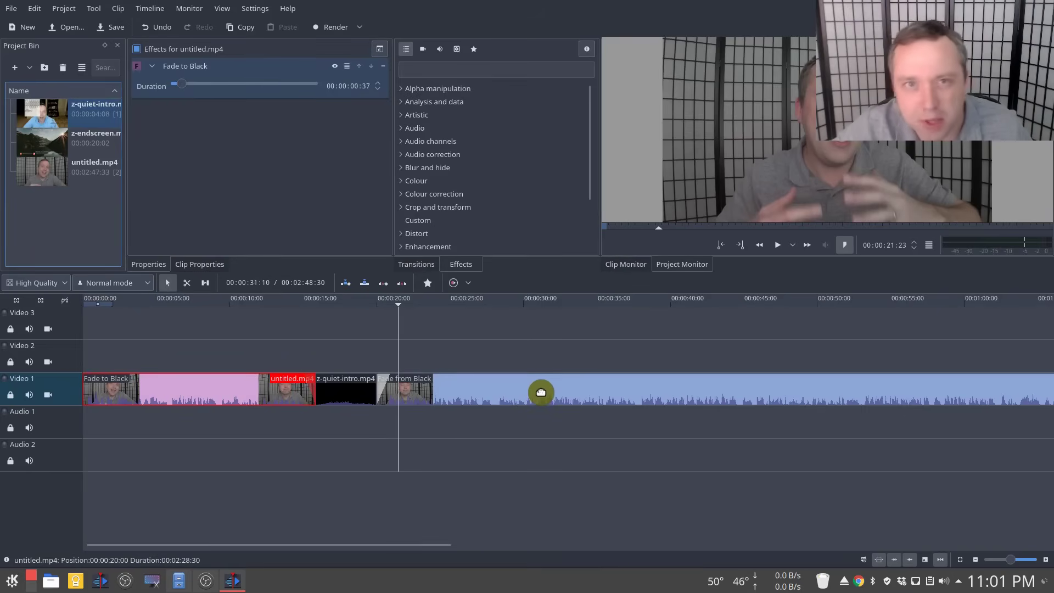
left_click(473, 299)
key("space")
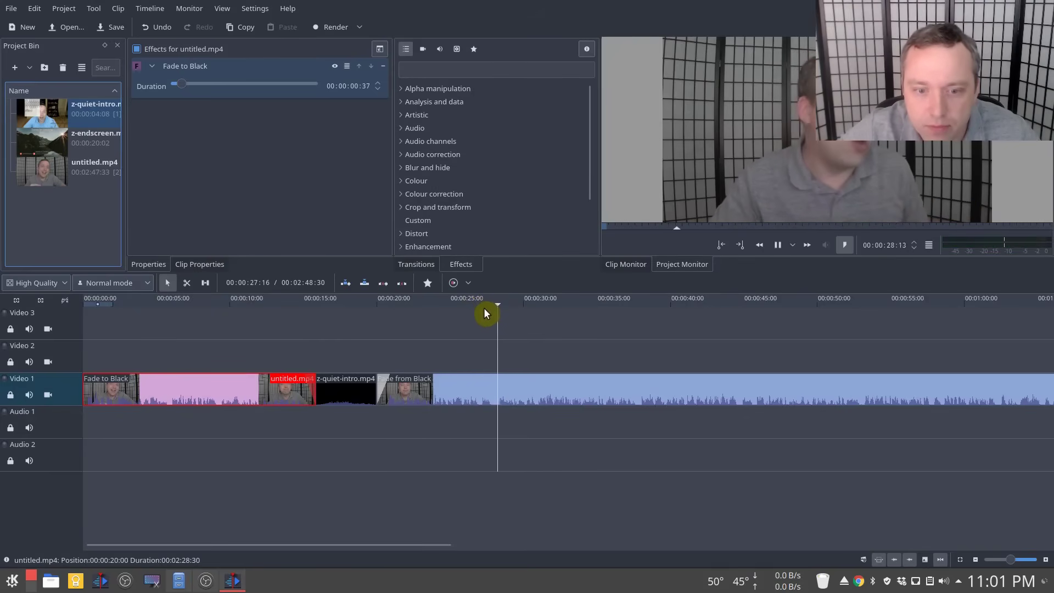
Cut at the jump near 28 seconds, delete the 26-frame sliver and slide the next clip left.
key("space")
key("x")
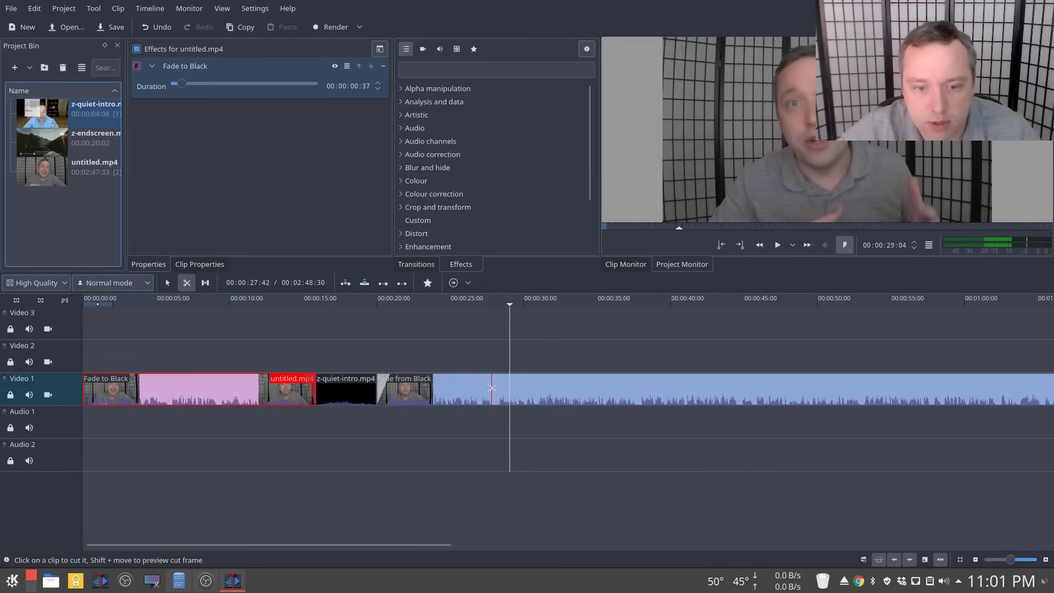
left_click(498, 387)
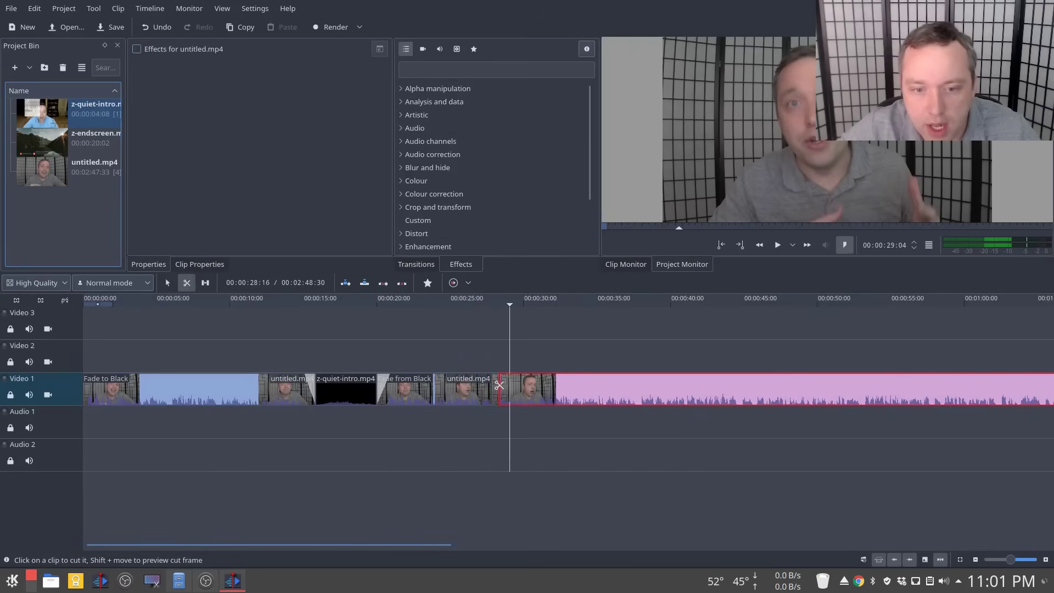
key("s")
left_click(496, 390)
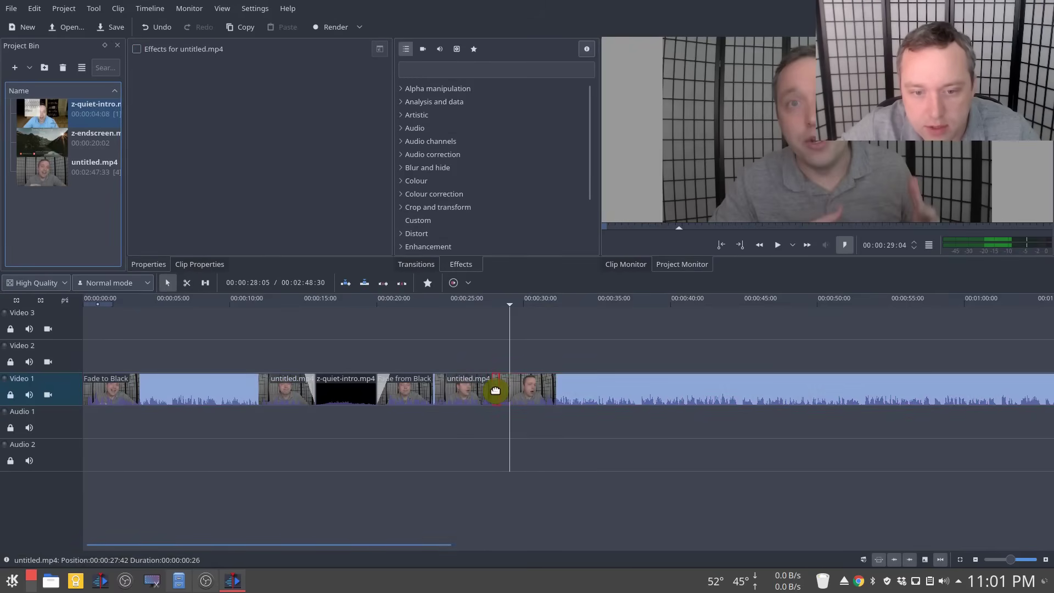
key("Delete")
left_click(512, 387)
left_click_drag(513, 387, 505, 387)
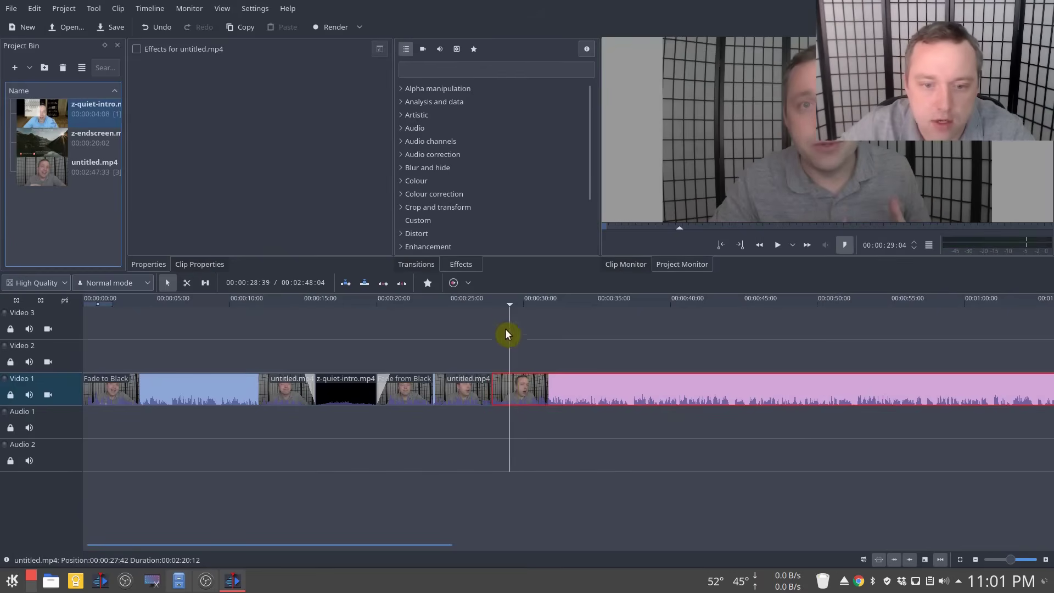
Replay the tightened cut from about 27 seconds.
left_click(485, 304)
key("space")
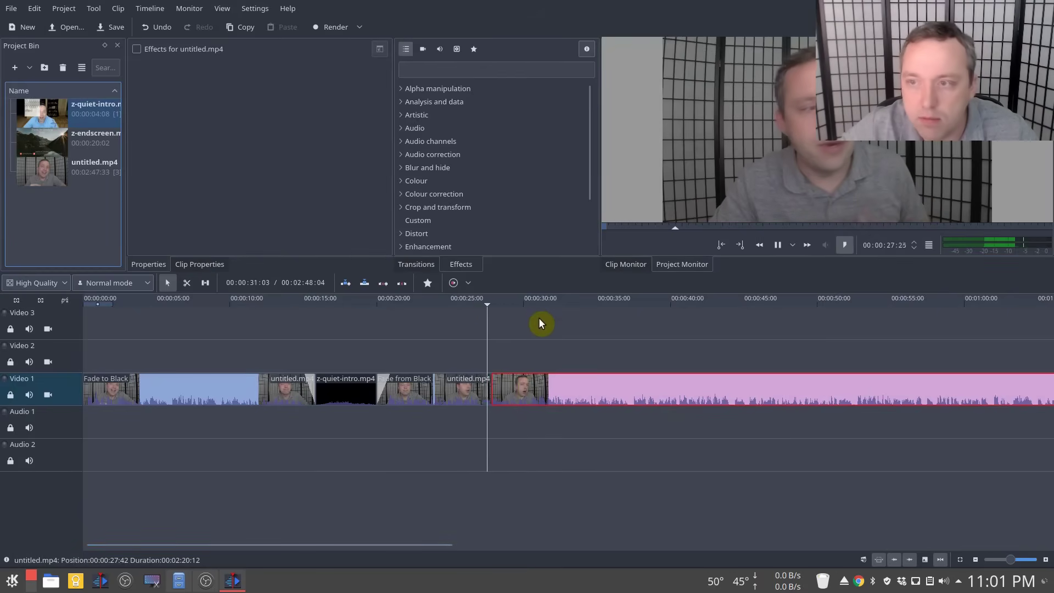
key("space")
left_click(478, 307)
key("space")
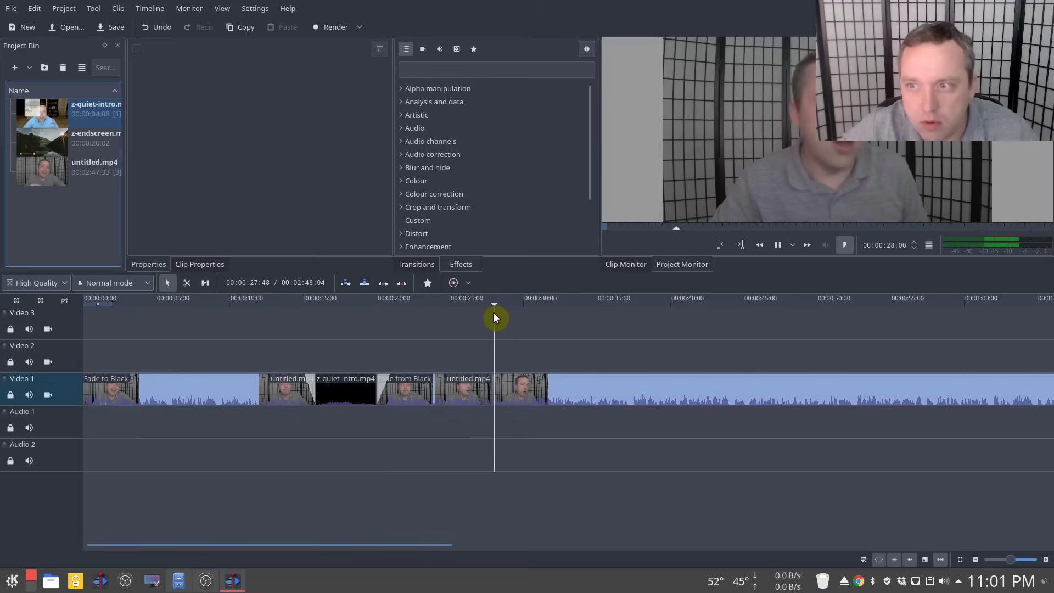
key("space")
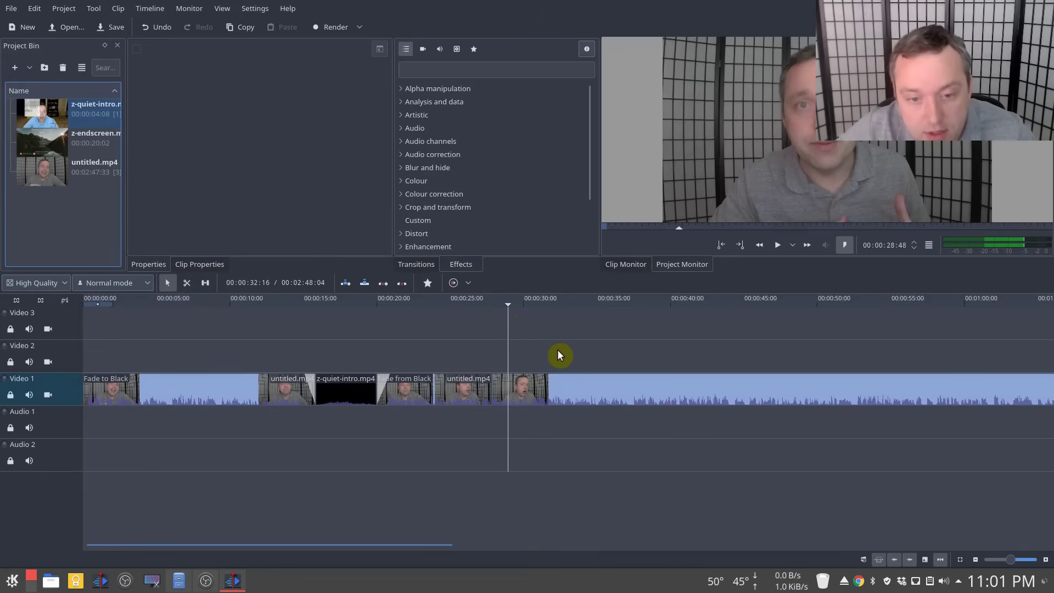
Undo the previous jump cut, zoom in, recut at a new jump point and select the unwanted piece.
left_click(566, 390)
key("ctrl+z")
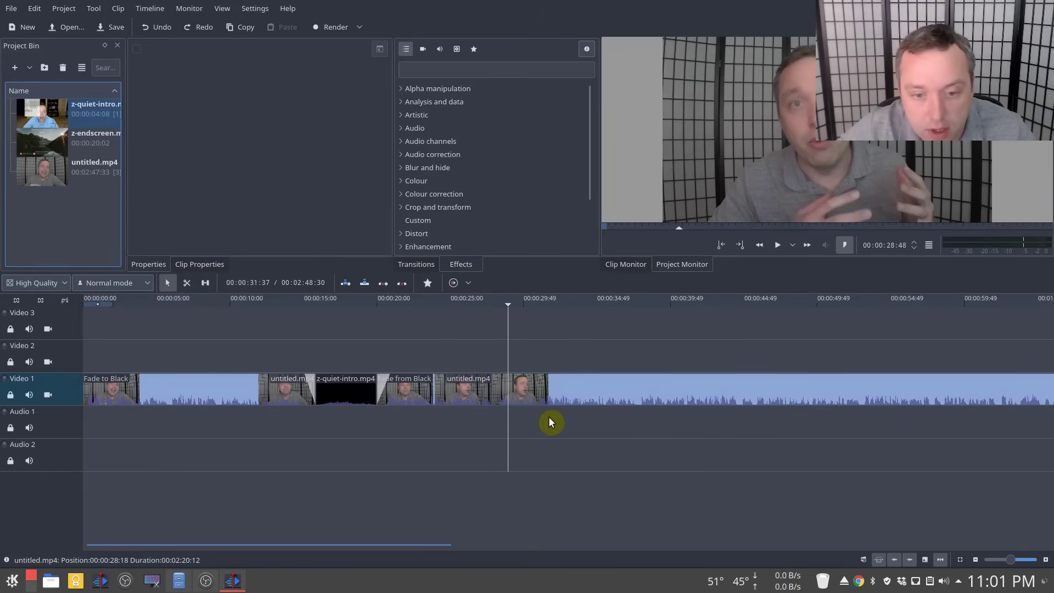
scroll(515, 407, "up", 1)
scroll(515, 407, "up", 1)
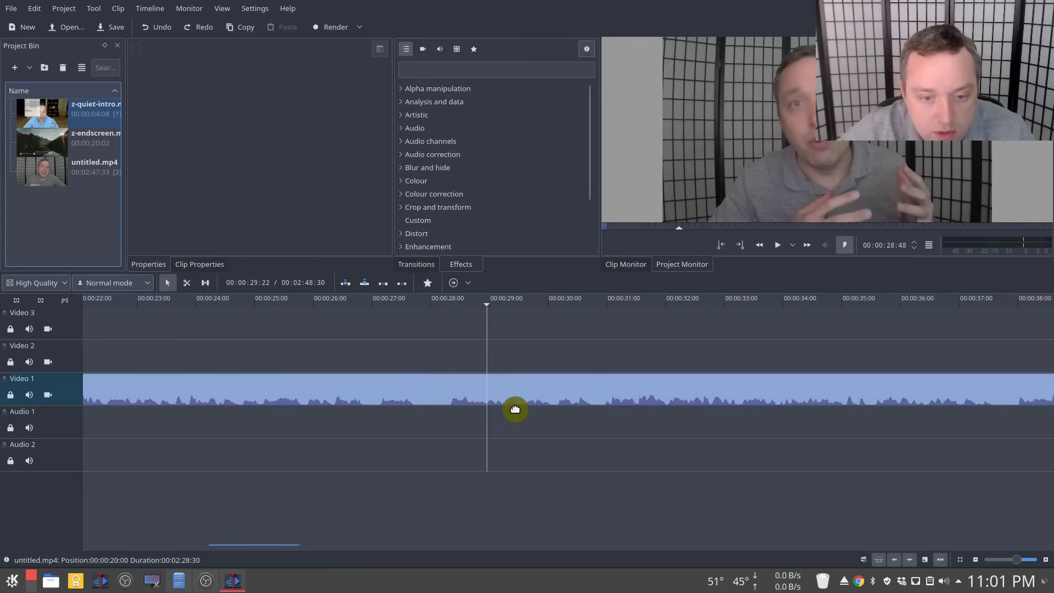
key("x")
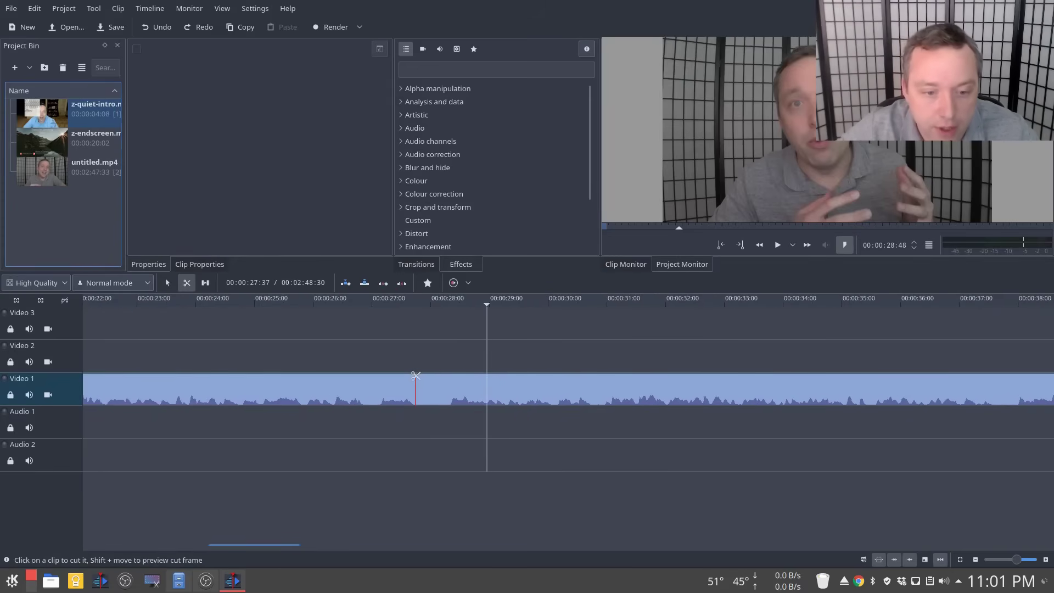
left_click(416, 376)
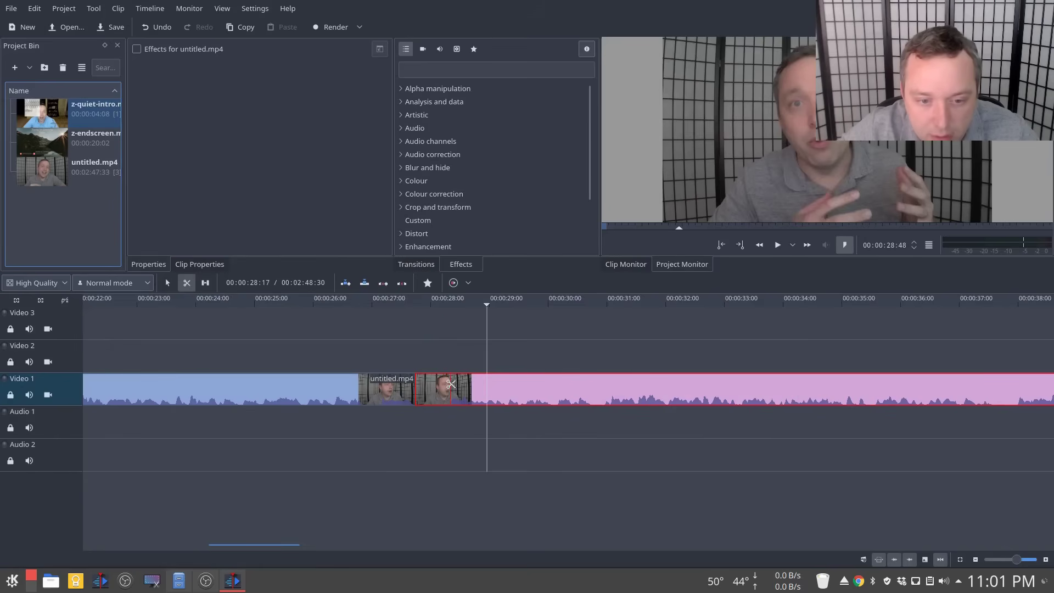
key("s")
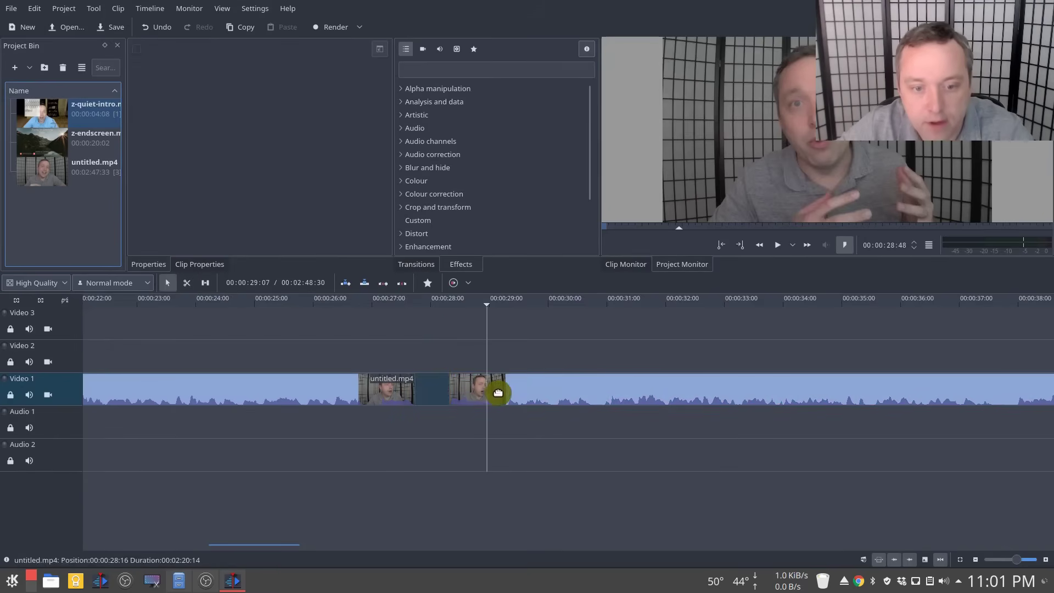
left_click(446, 387)
Replay the new jump cut from about 27 seconds.
left_click(397, 304)
key("space")
left_click(394, 304)
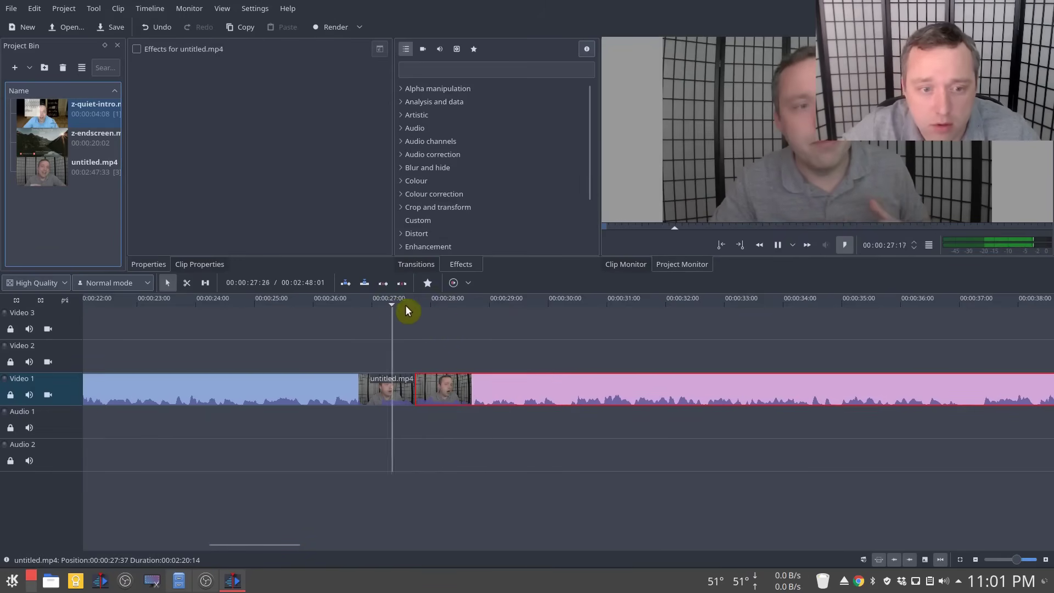
key("space")
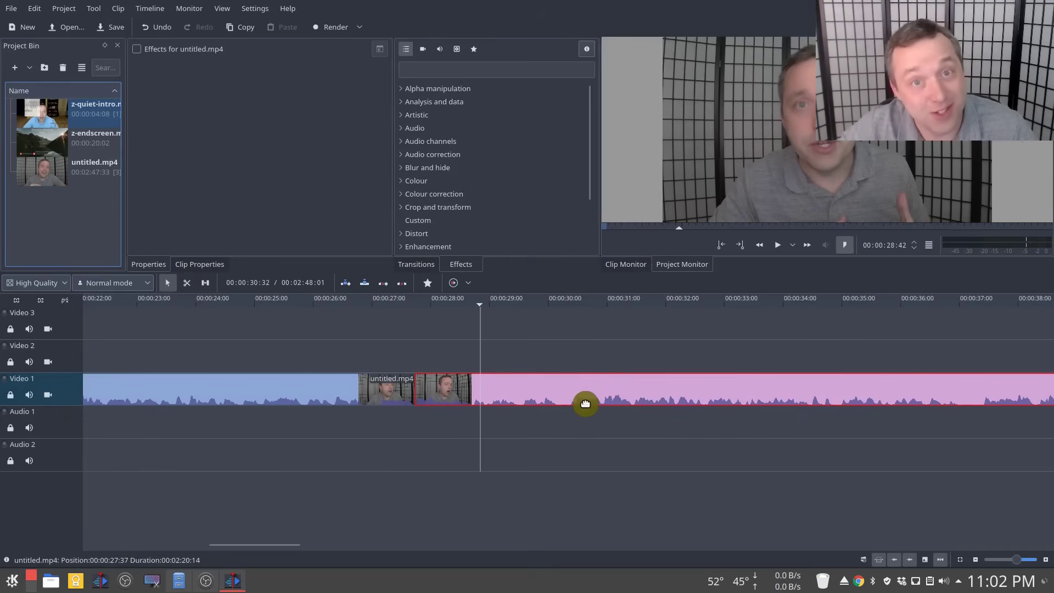
scroll(585, 403, "down", 1, "ctrl")
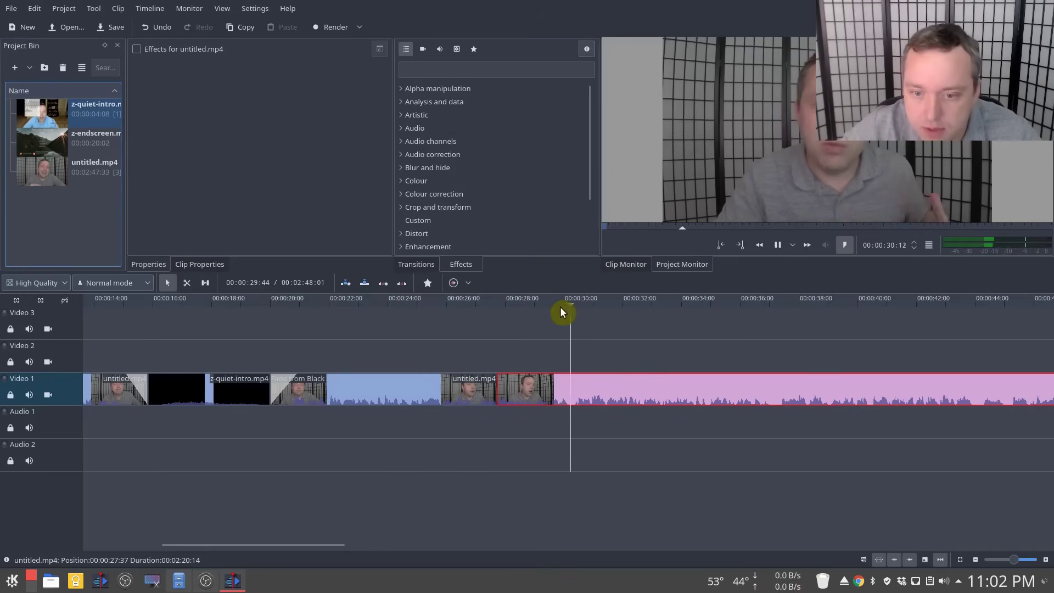
left_click(616, 329)
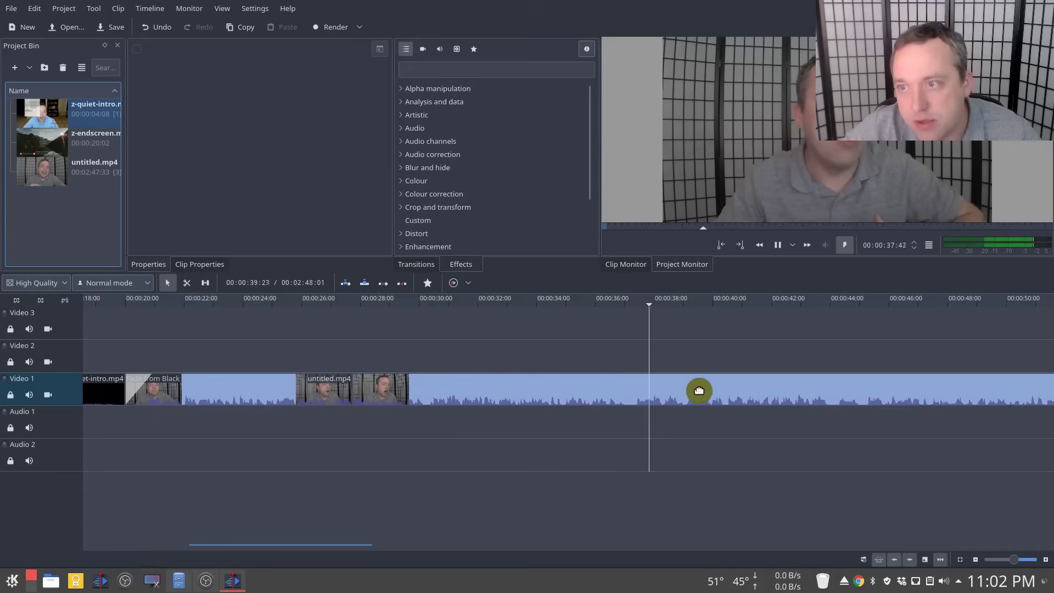
scroll(698, 387, "down", 5)
key("space")
scroll(633, 366, "down", 2)
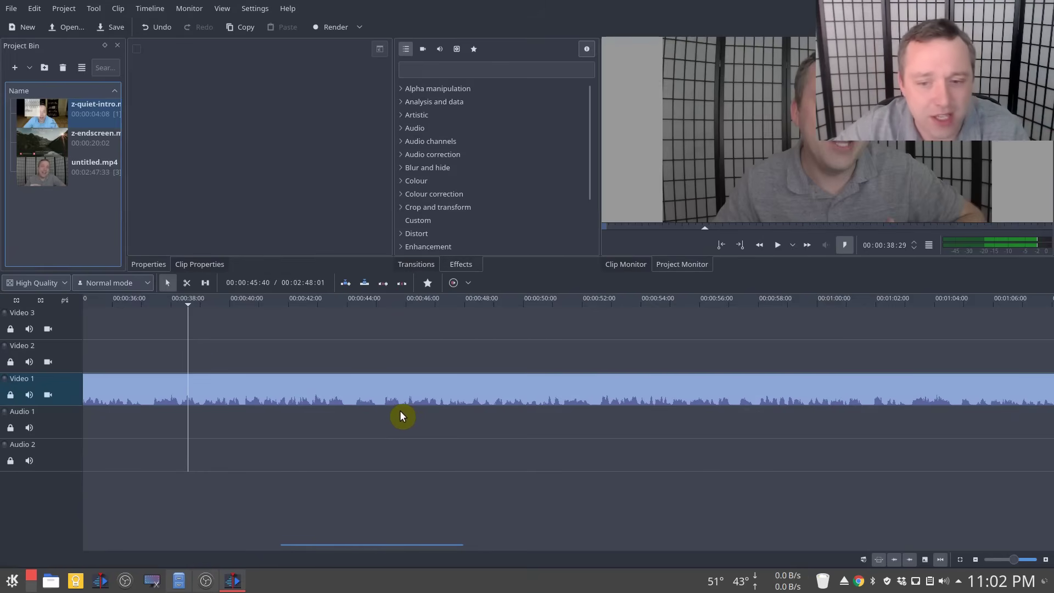
scroll(400, 411, "right", 5)
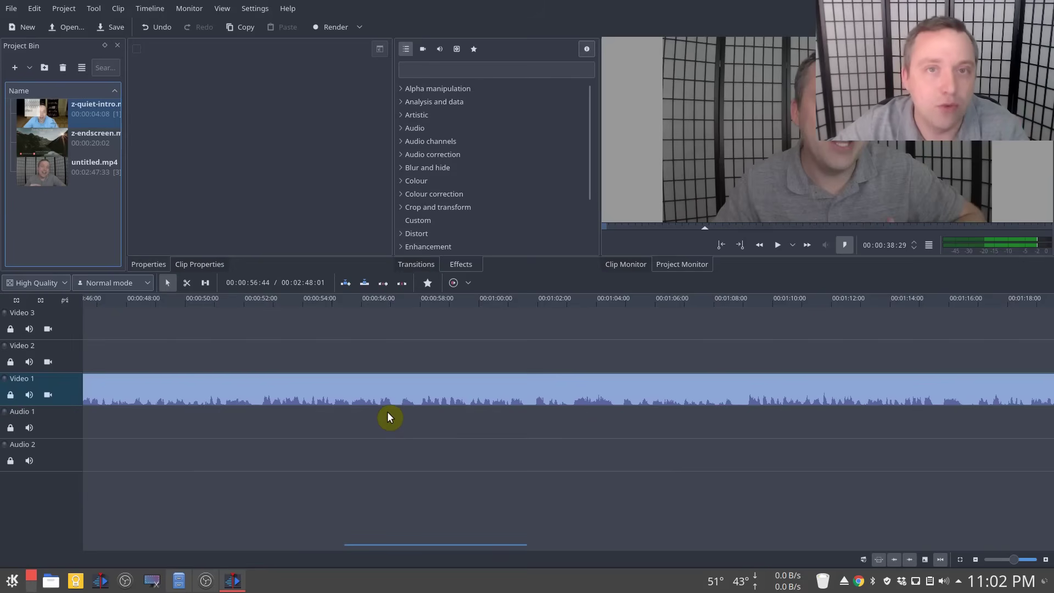
scroll(387, 417, "right", 5)
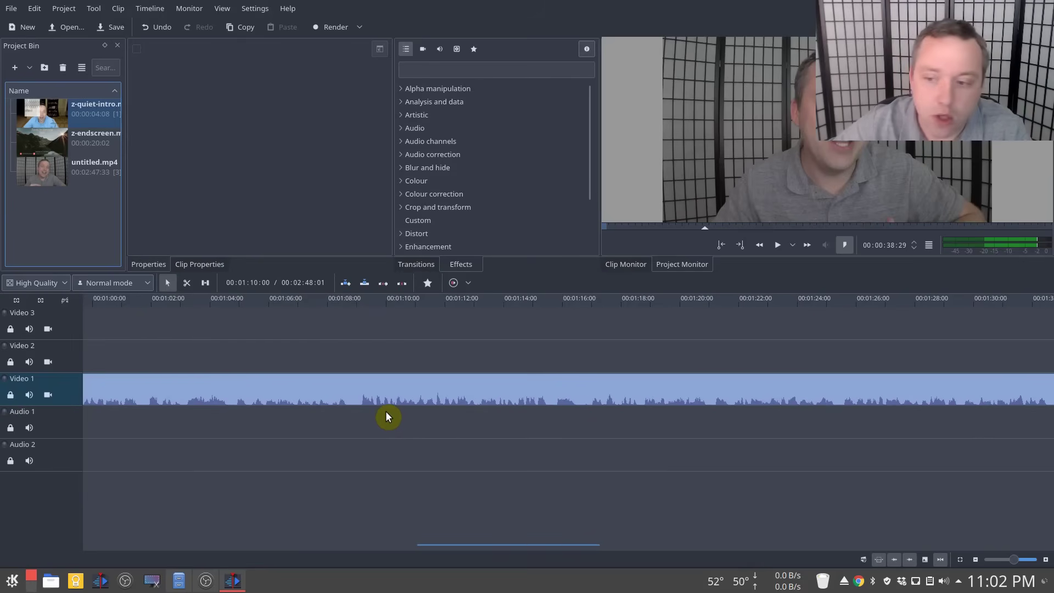
scroll(386, 412, "right", 9)
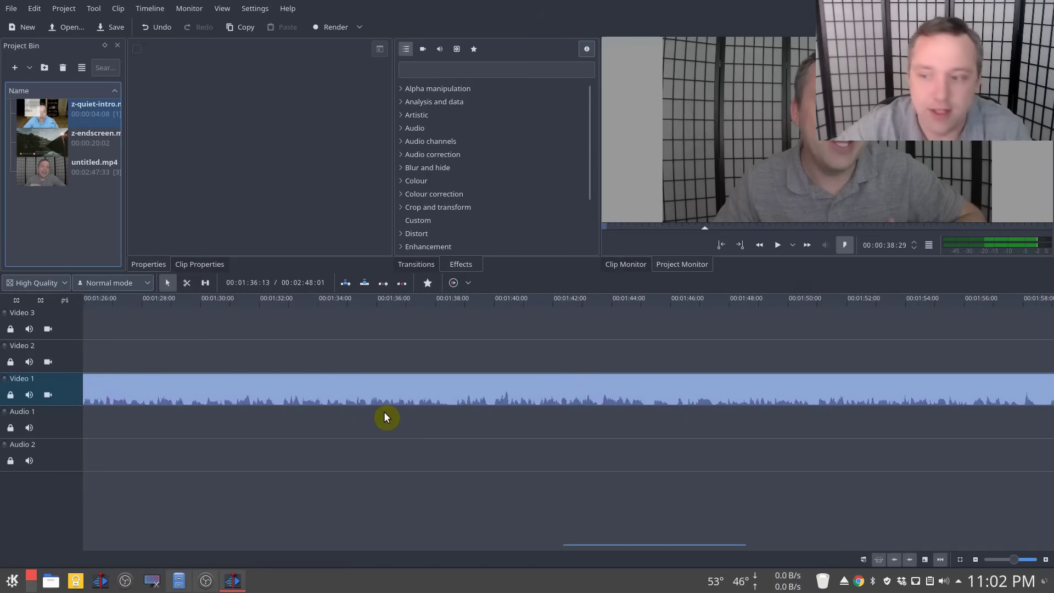
scroll(384, 410, "down", 3)
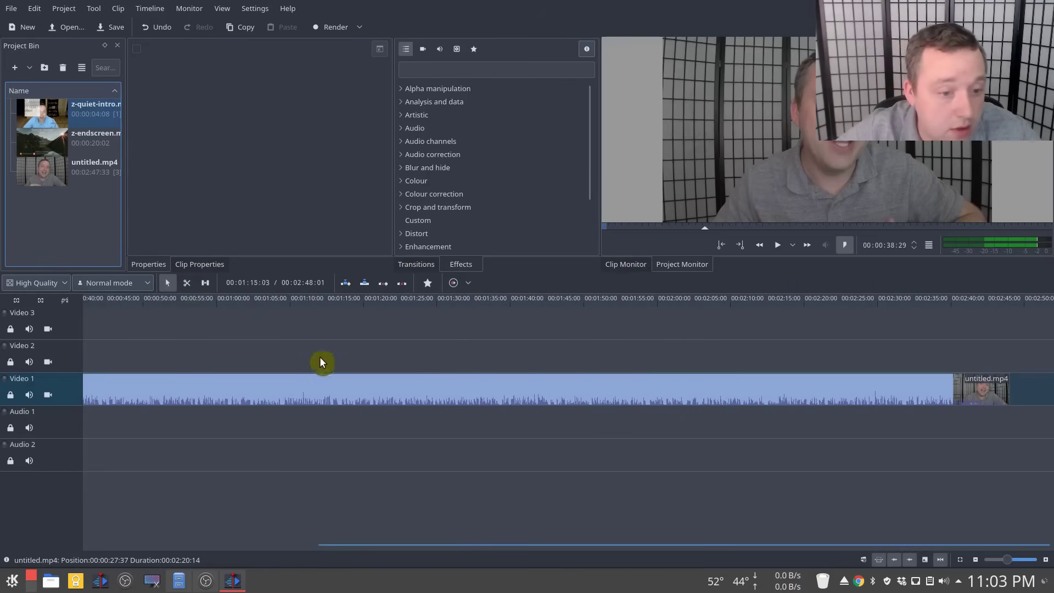
Play from around 01:15 to locate the pause and zoom in on it.
left_click(330, 301)
key("space")
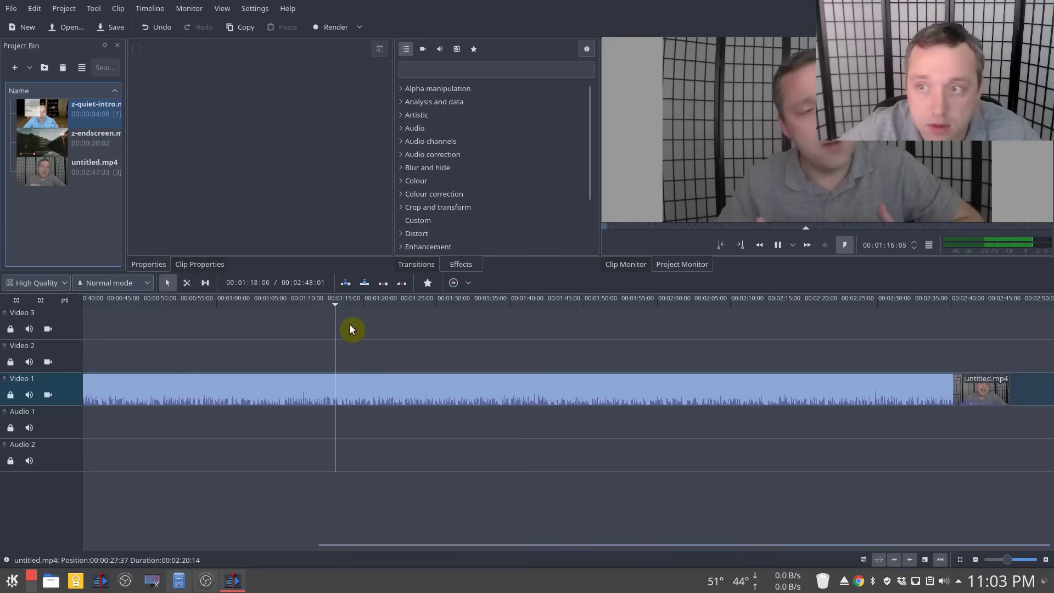
key("space")
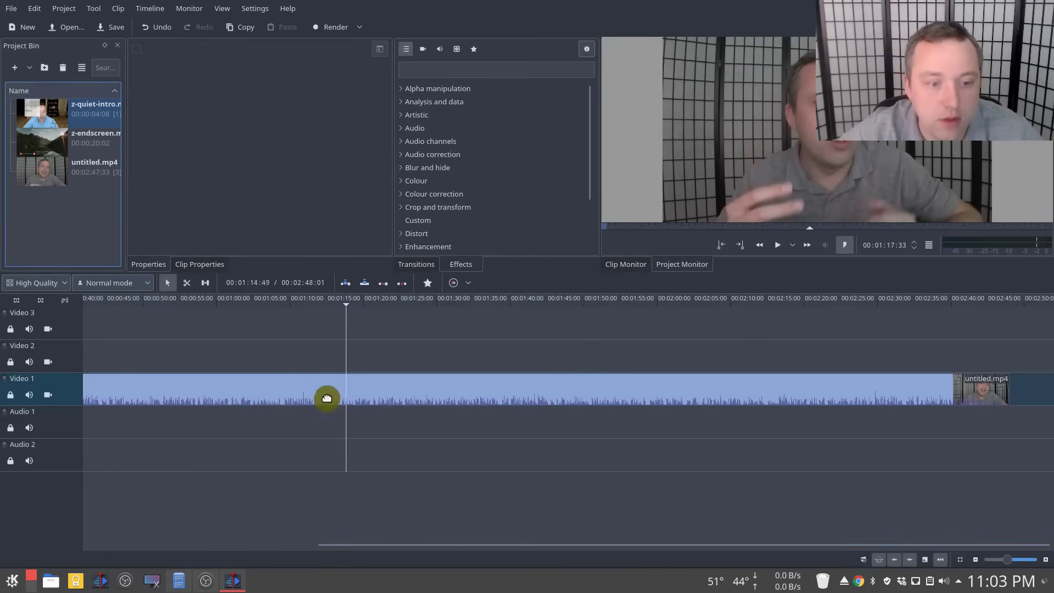
scroll(336, 413, "up", 2)
scroll(336, 413, "up", 2)
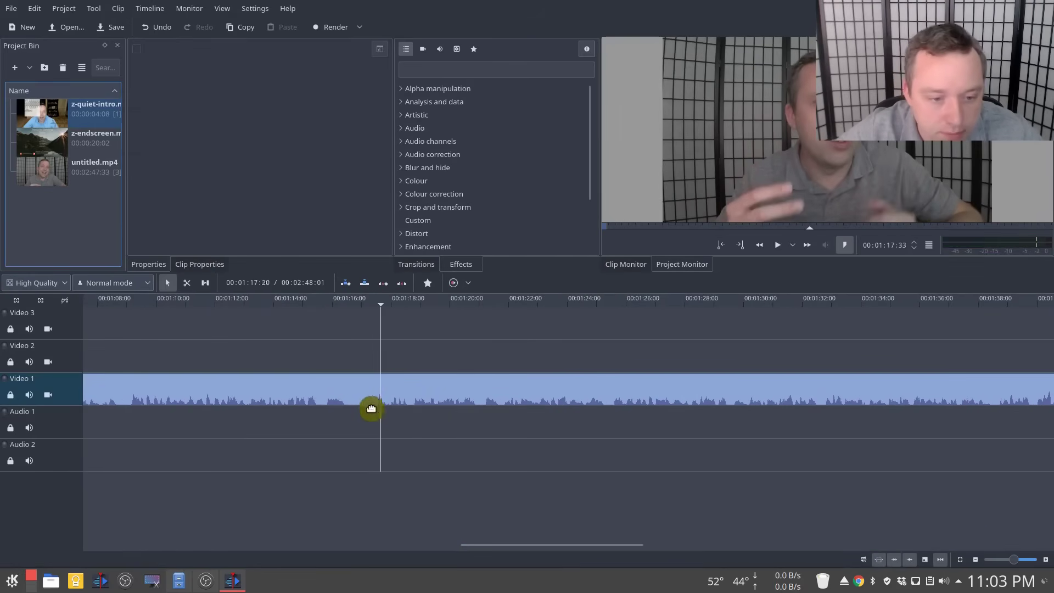
Razor-cut both ends of the pause and delete the short piece between them.
key("x")
left_click(319, 386)
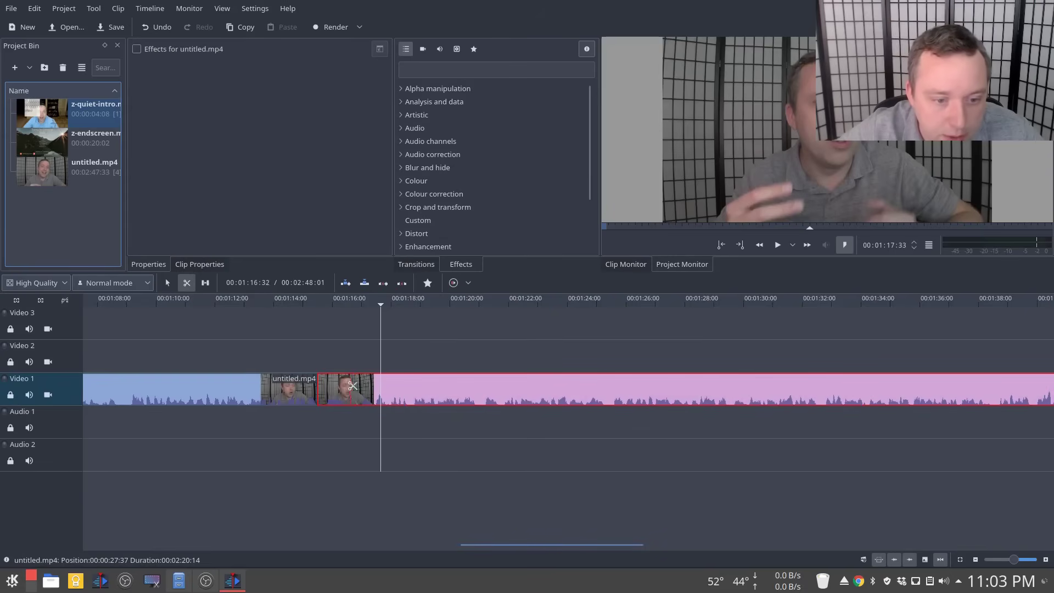
left_click(351, 383)
key("s")
left_click(388, 388)
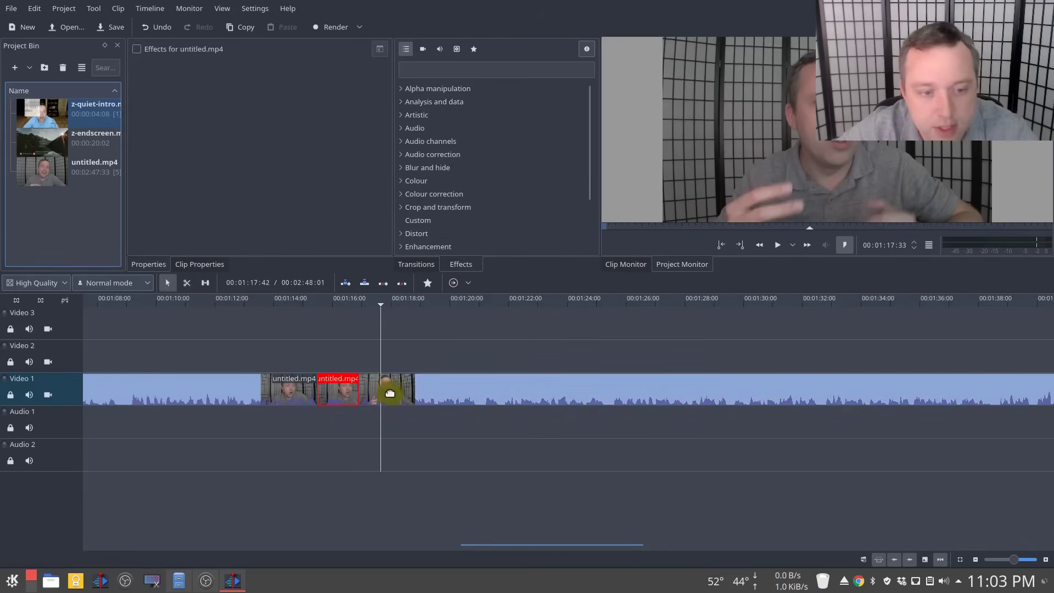
key("Delete")
left_click(343, 390)
Replay across the tightened cut near 1:15.
left_click(298, 308)
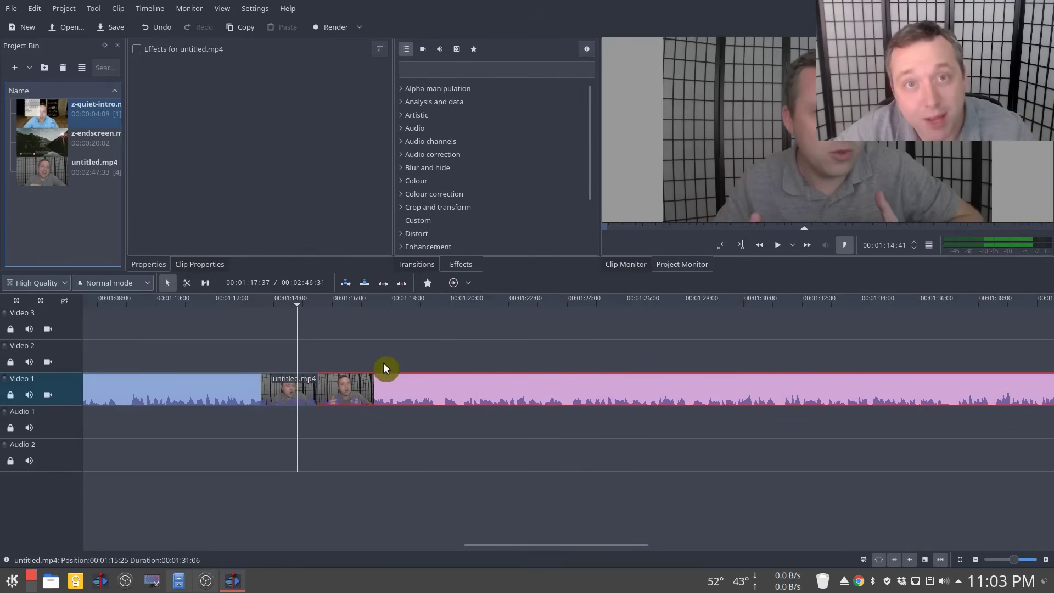
key("space")
key("space")
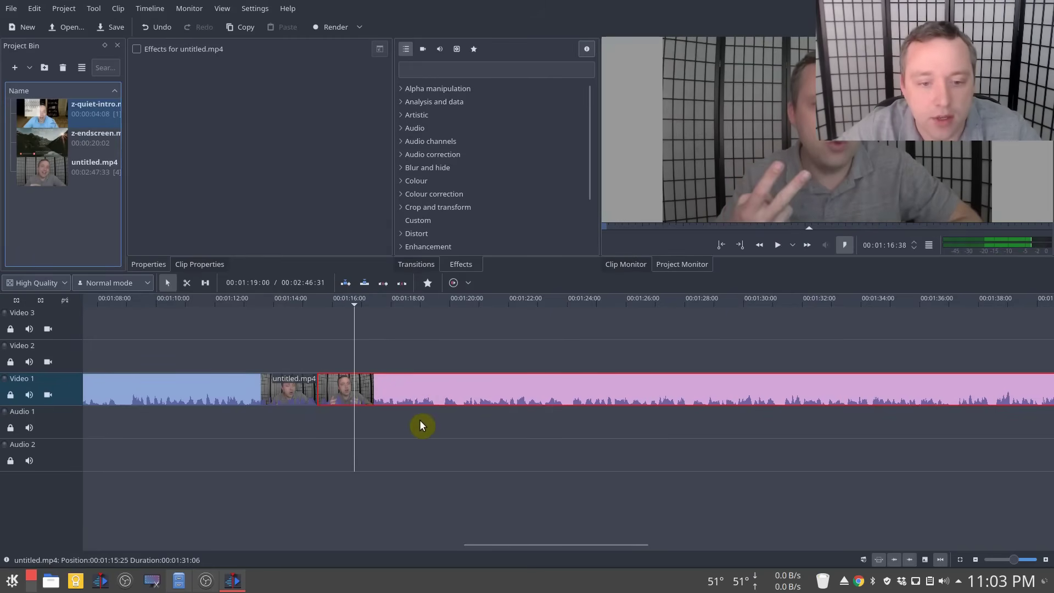
scroll(446, 434, "right", 10)
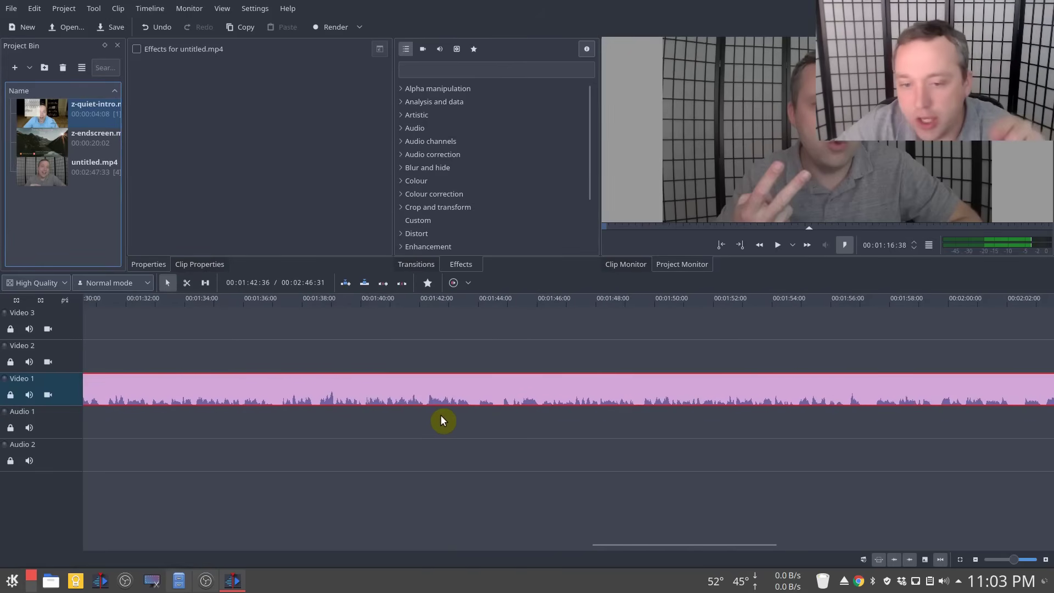
scroll(441, 416, "right", 1)
scroll(507, 438, "down", 3)
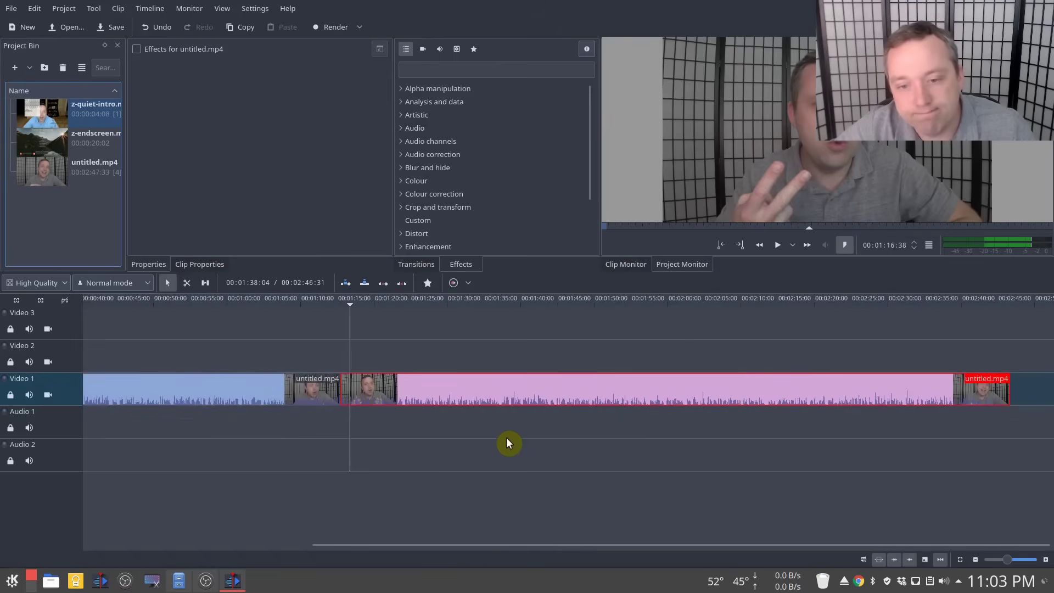
Place z-endscreen on Video 2 at the end, overlapping the end of untitled.mp4.
left_click_drag(43, 143, 1005, 360)
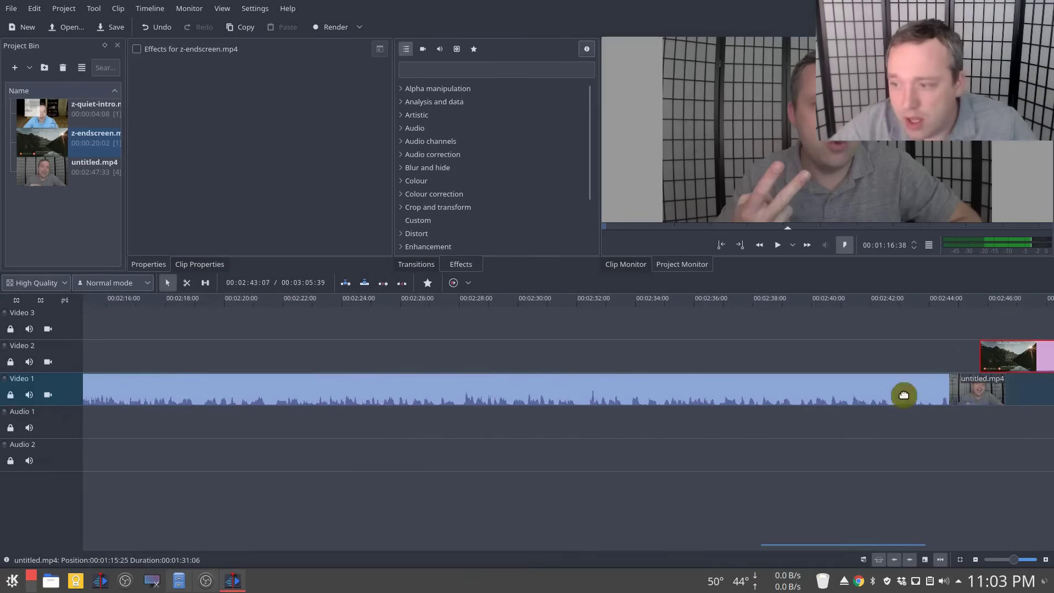
scroll(901, 393, "up", 3)
left_click_drag(792, 361, 789, 358)
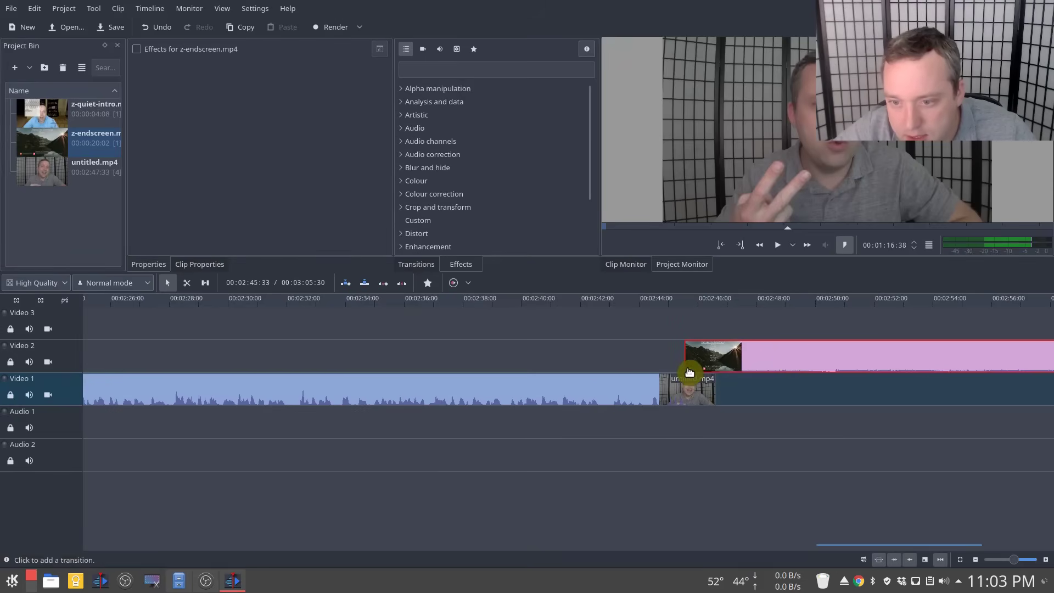
Add a Dissolve at the overlap and preview the transition into the end screen.
left_click(693, 367)
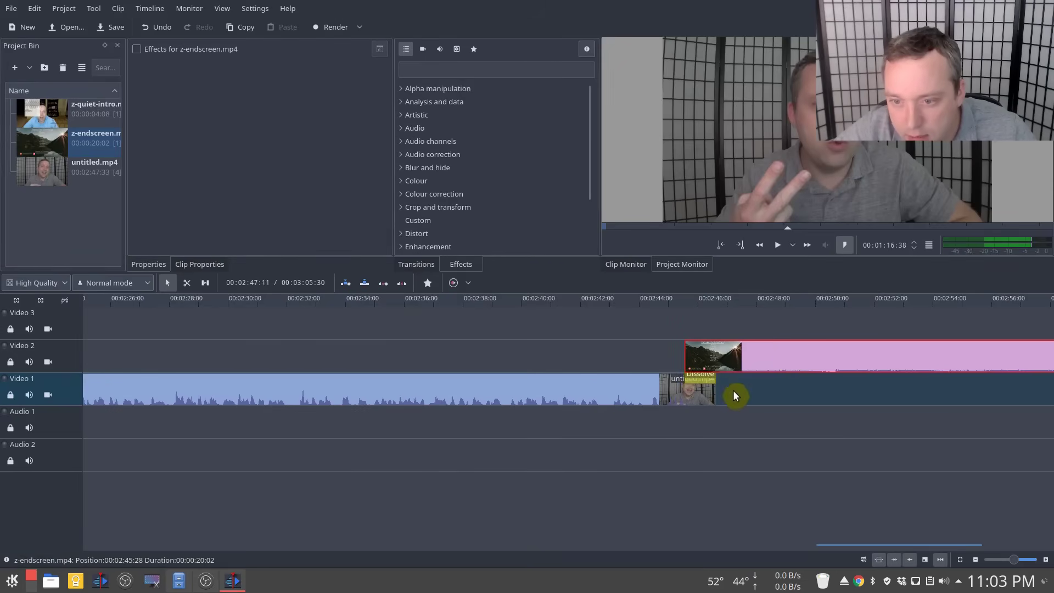
left_click(670, 302)
key("space")
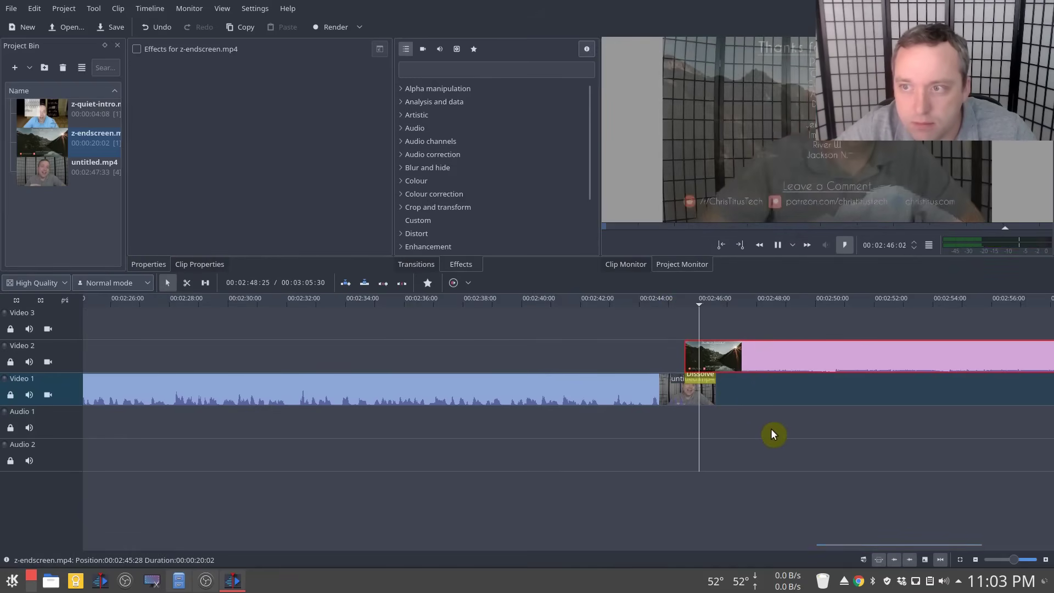
key("space")
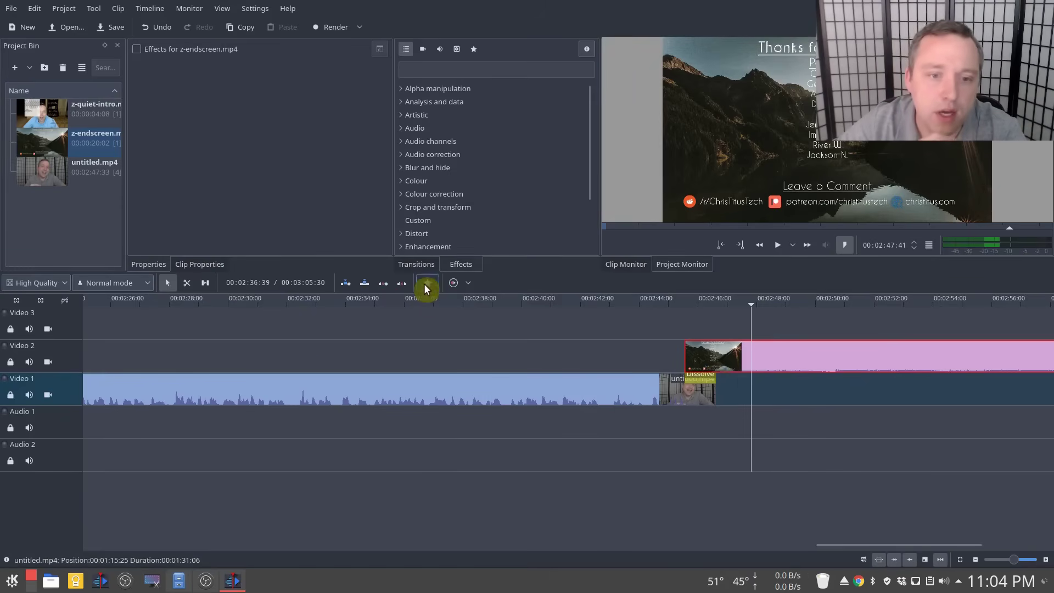
left_click(424, 283)
Drop the Gain favourite effect onto the untitled.mp4 clip on Video 1.
left_click(343, 332)
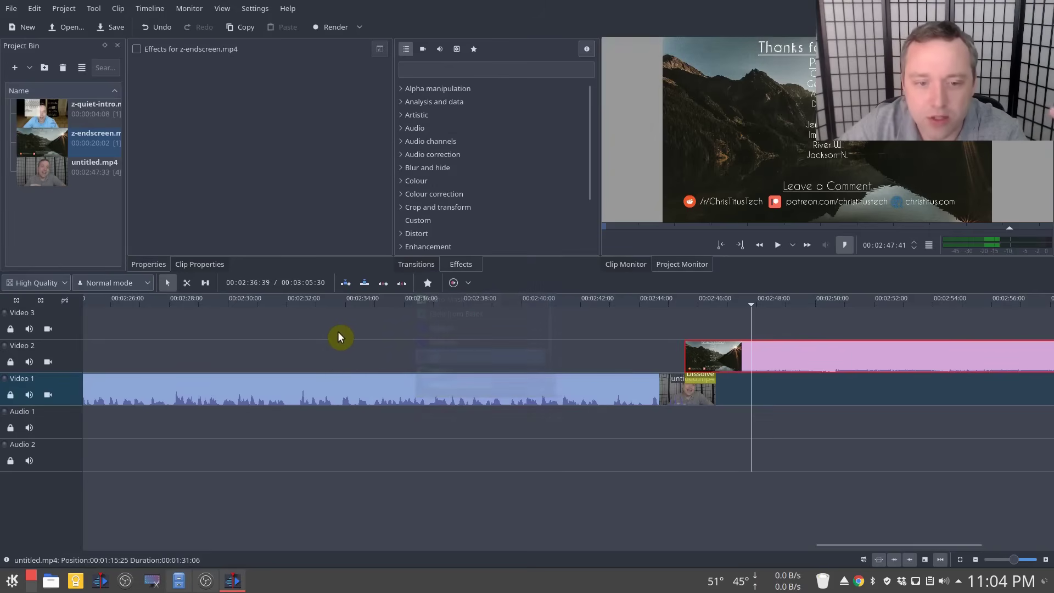
scroll(357, 344, "up", 5)
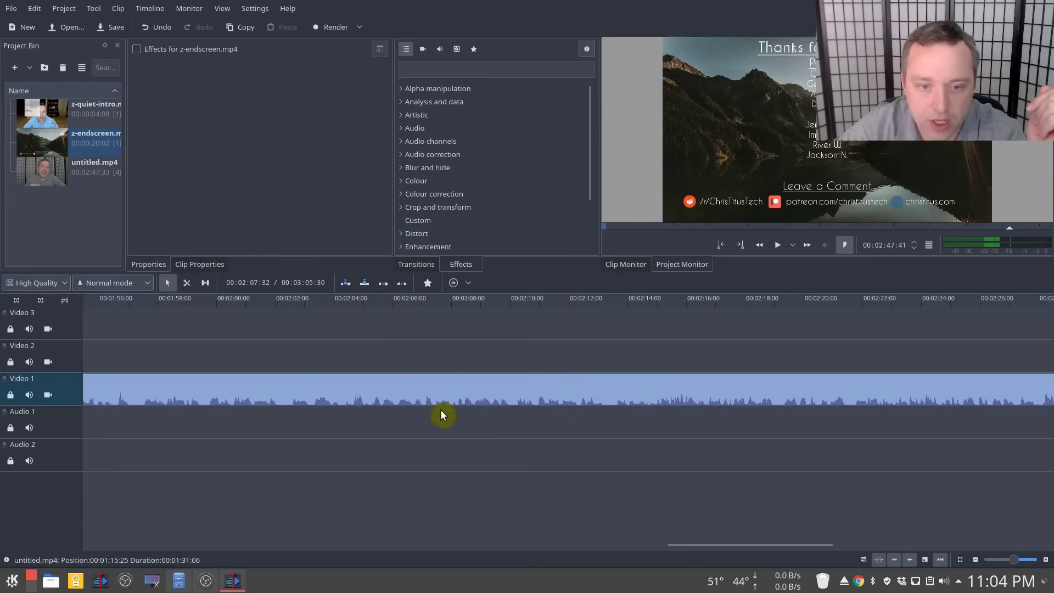
left_click(437, 285)
scroll(466, 369, "down", 1)
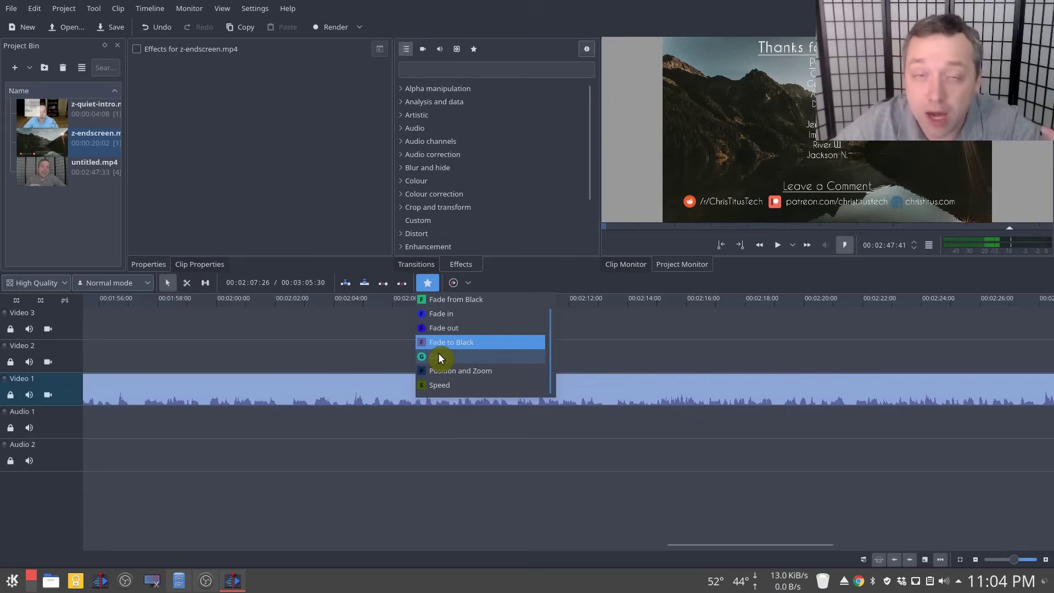
left_click_drag(433, 357, 360, 386)
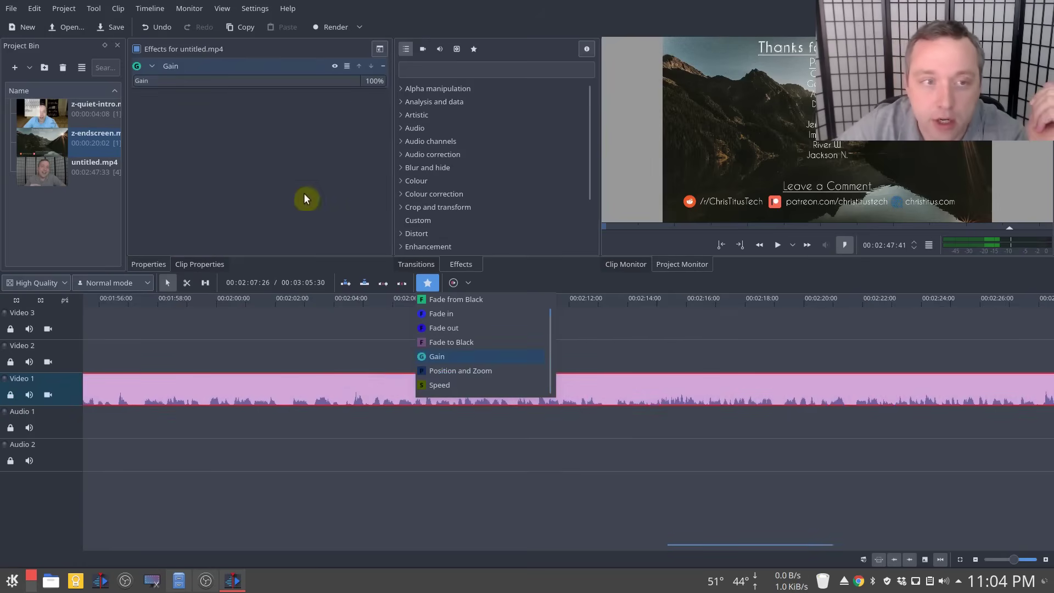
left_click(235, 76)
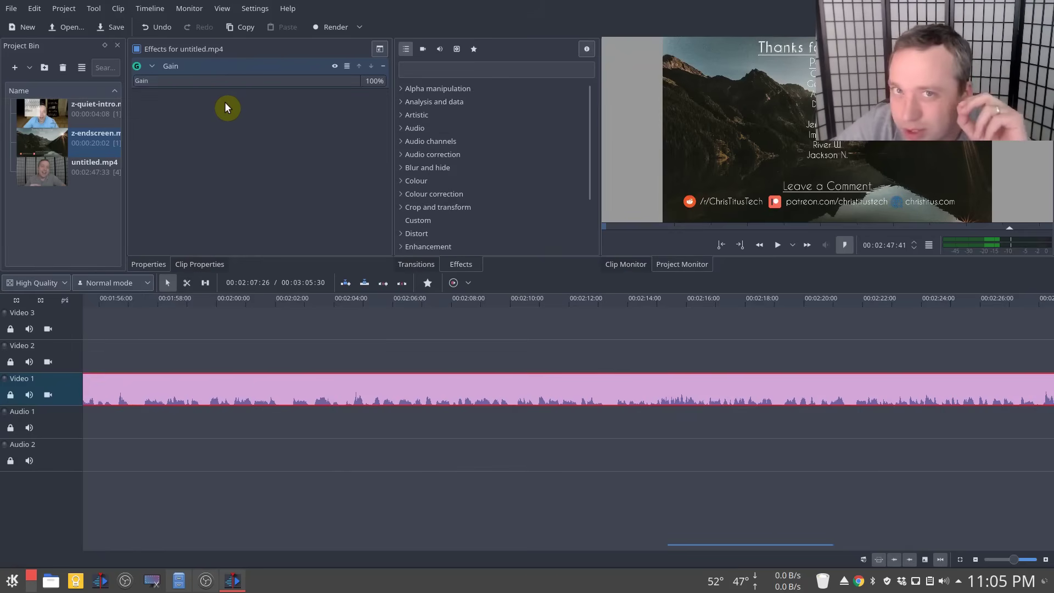
Add Auto Mask from the Blur and hide category to favourites, then reopen favourites to confirm.
left_click(421, 290)
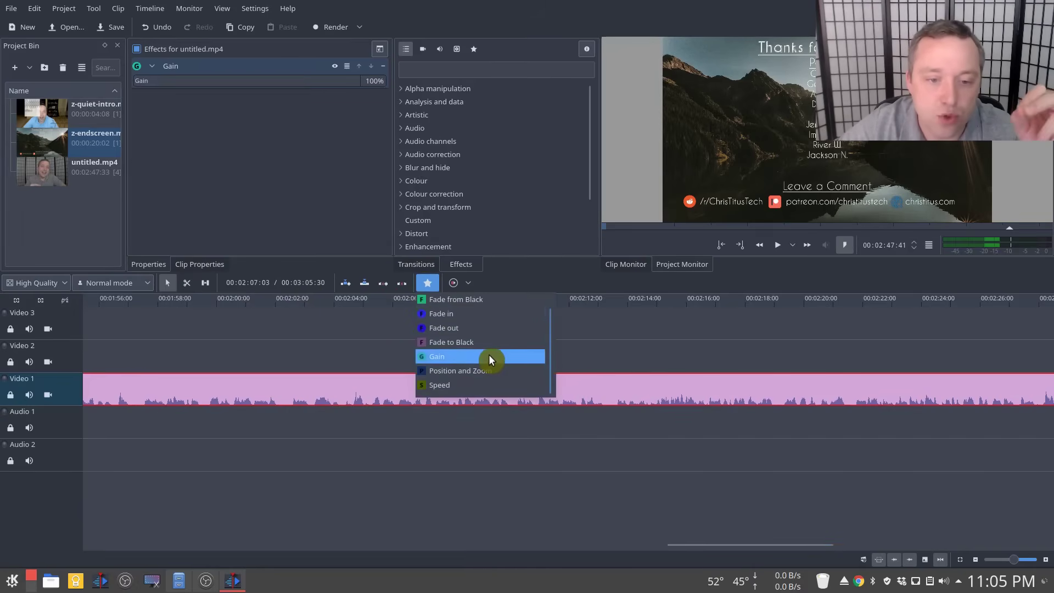
scroll(489, 354, "up", 2)
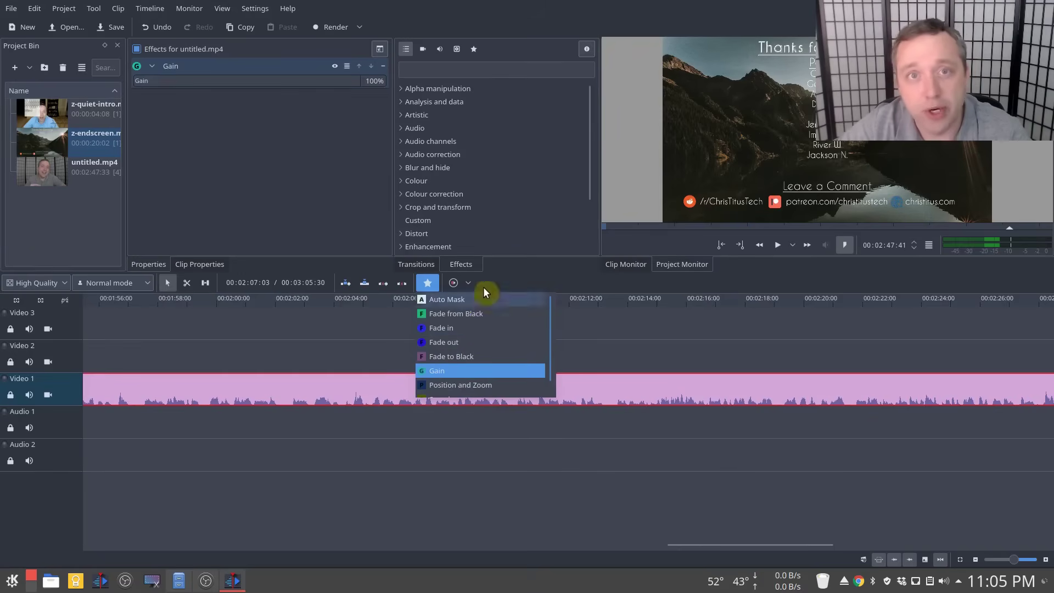
left_click(476, 144)
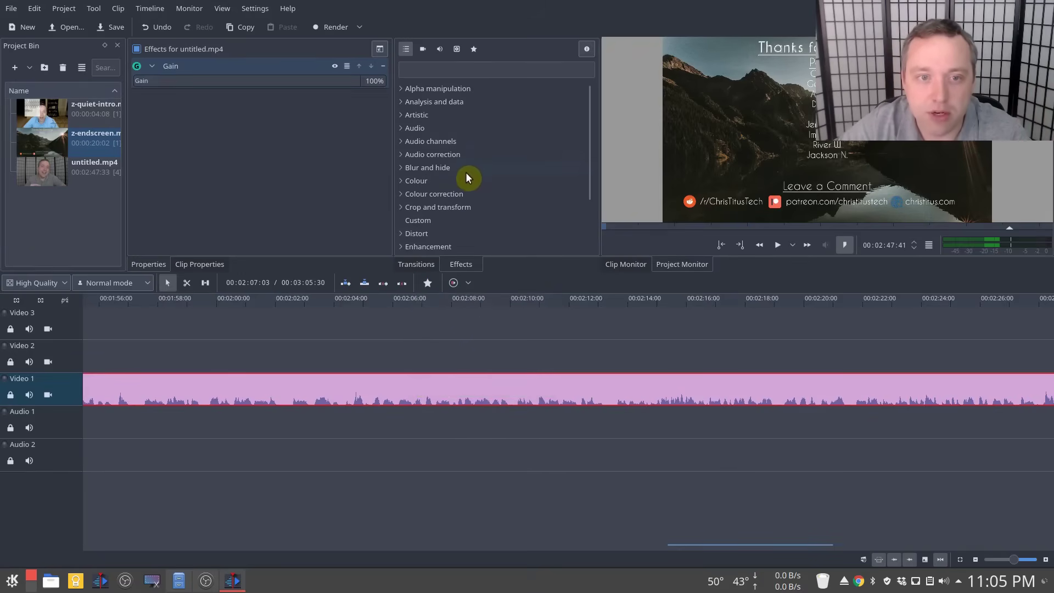
left_click(445, 172)
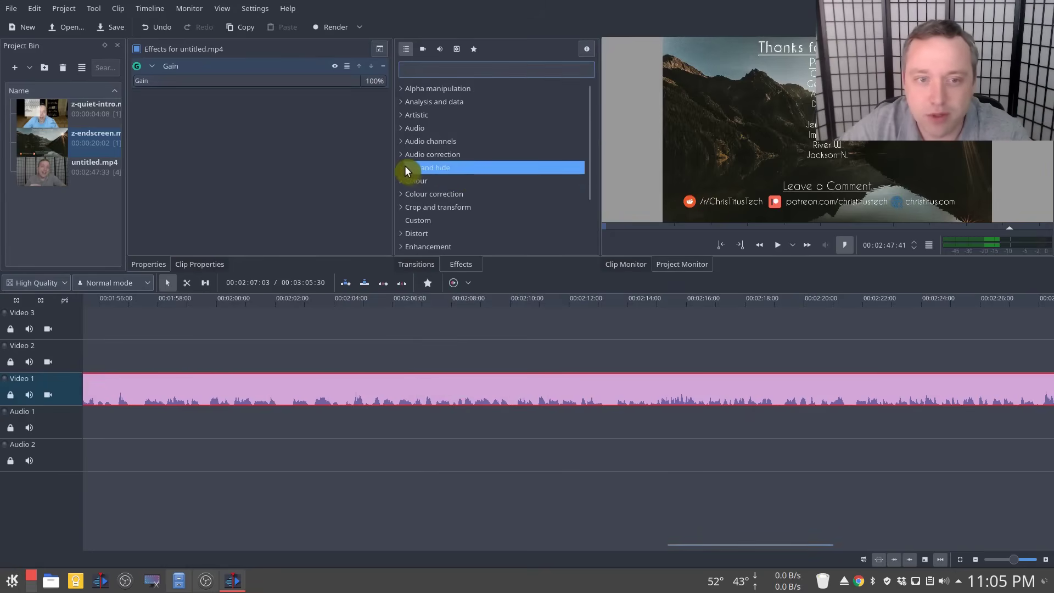
left_click(404, 168)
right_click(447, 182)
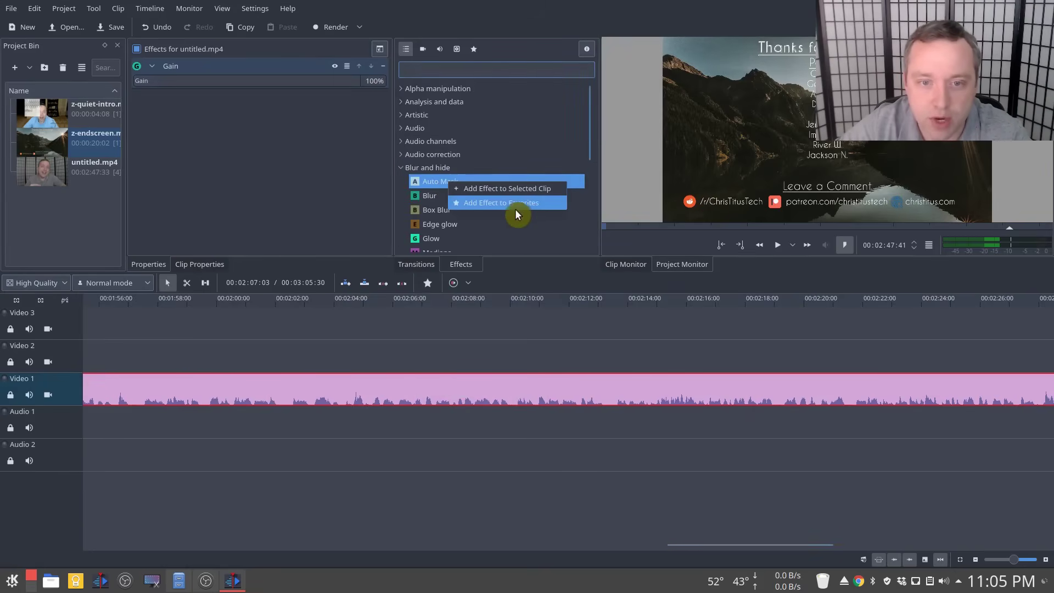
left_click(499, 204)
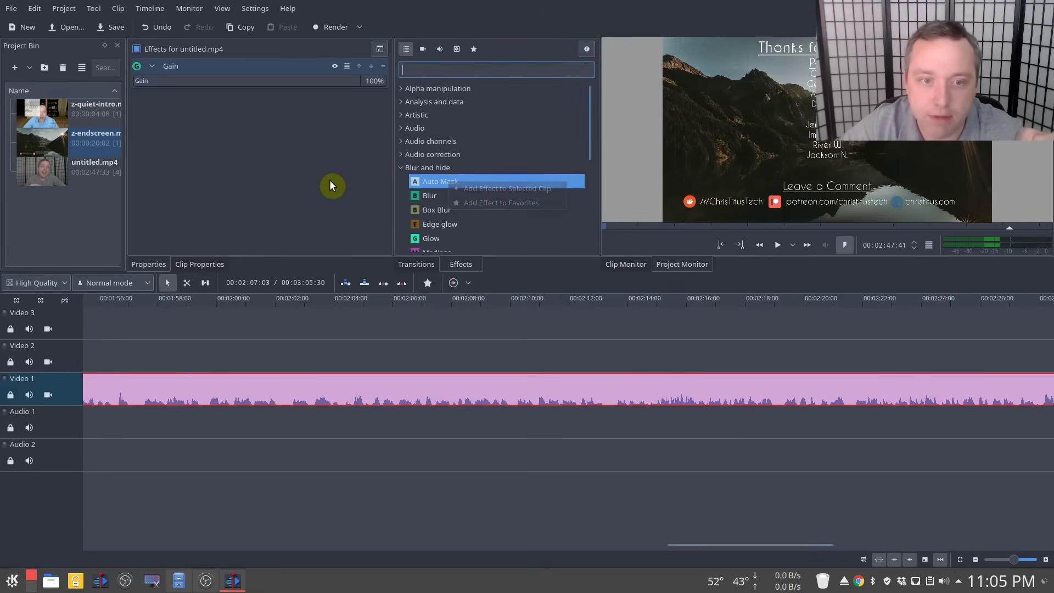
left_click(428, 284)
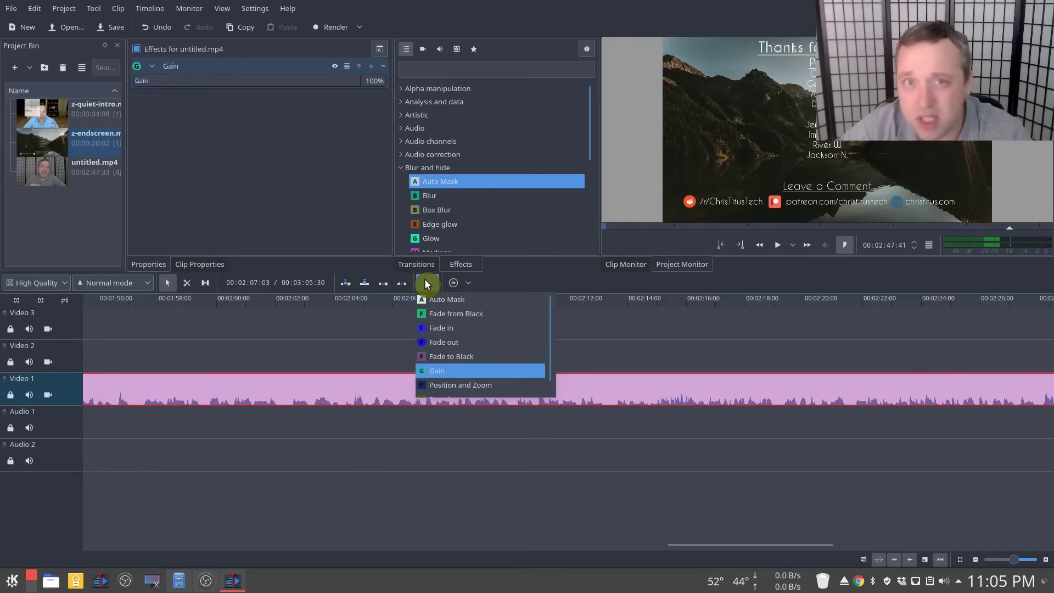
Close the star favourites dropdown so the untitled.mp4 clip with Gain at 100% shows.
left_click(426, 283)
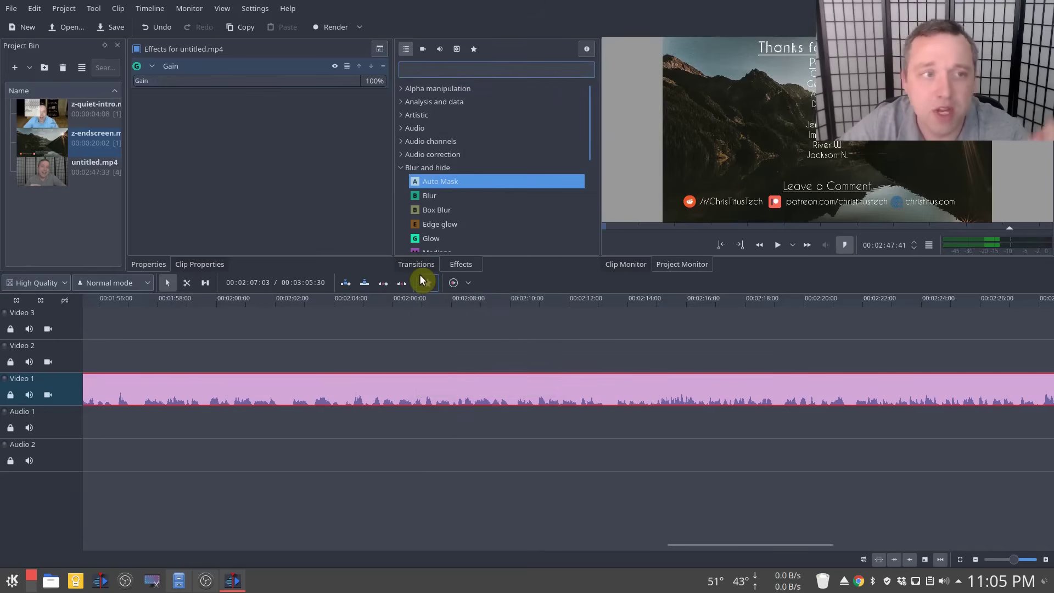